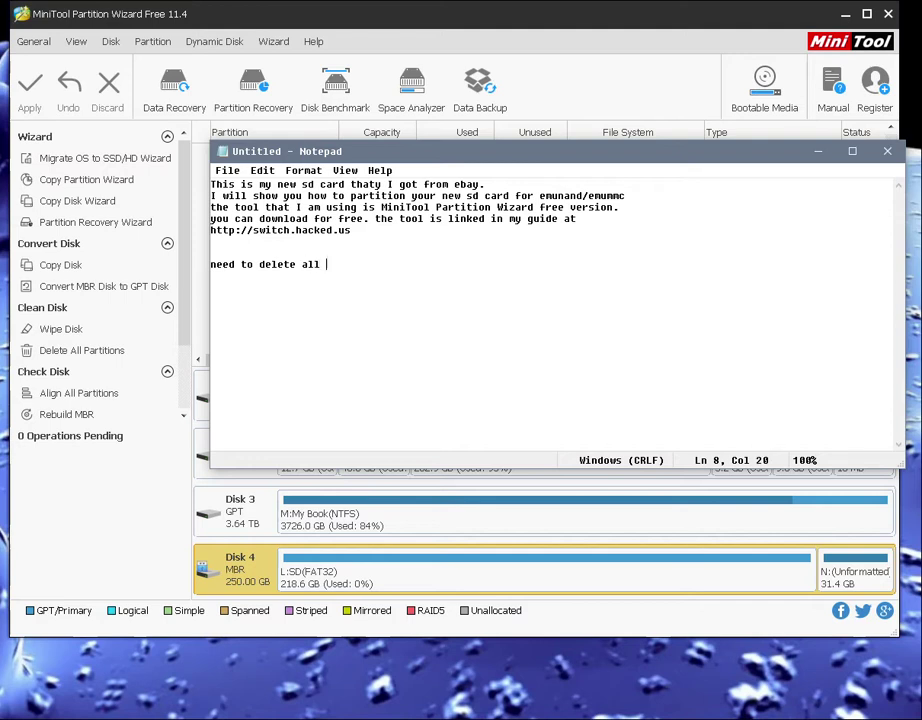
Complete the note's last line so it reads "need to delete all old partitions"
{"action": "type", "text": "partitions"}
{"action": "key", "text": "Left"}
{"action": "key", "text": "Left"}
{"action": "key", "text": "Left"}
{"action": "key", "text": "Left"}
{"action": "key", "text": "Left"}
{"action": "key", "text": "Left"}
{"action": "key", "text": "Left"}
{"action": "key", "text": "Left"}
{"action": "key", "text": "Left"}
{"action": "type", "text": "old"}
{"action": "left_click", "coordinate": [560, 292]}
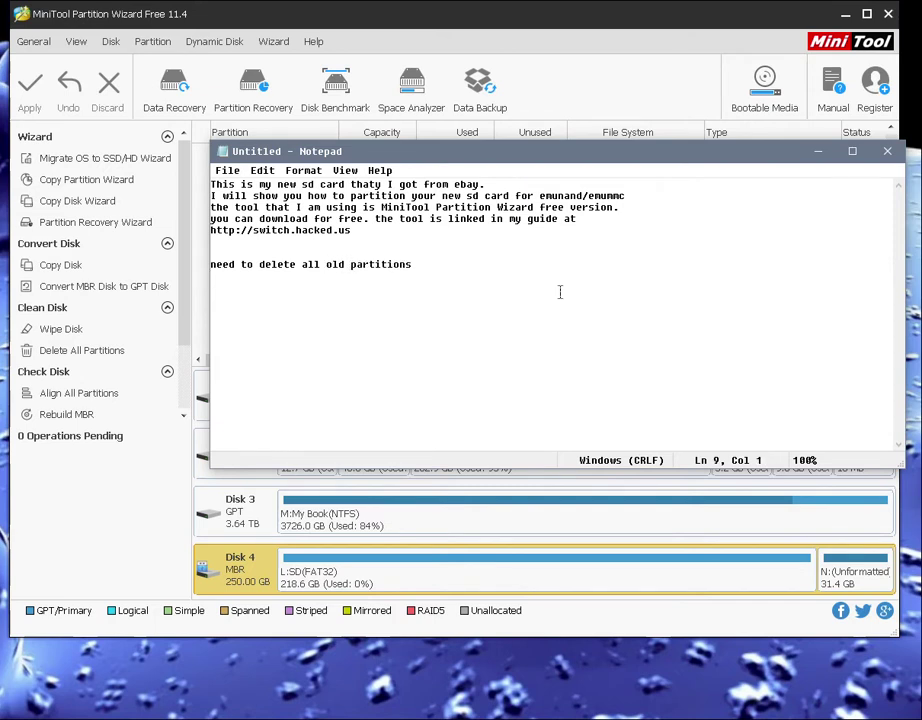
Add the note line "it will delete all your data!! make sure you backup your data you need"
{"action": "type", "text": "it will delete all your da"}
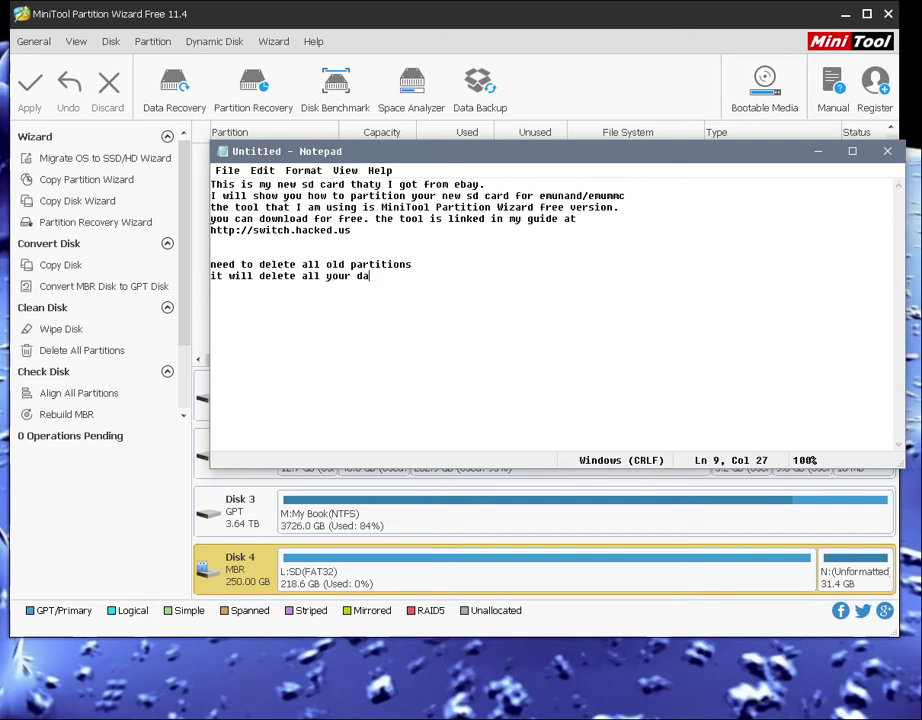
{"action": "type", "text": "ta!!  make sure you backup yo"}
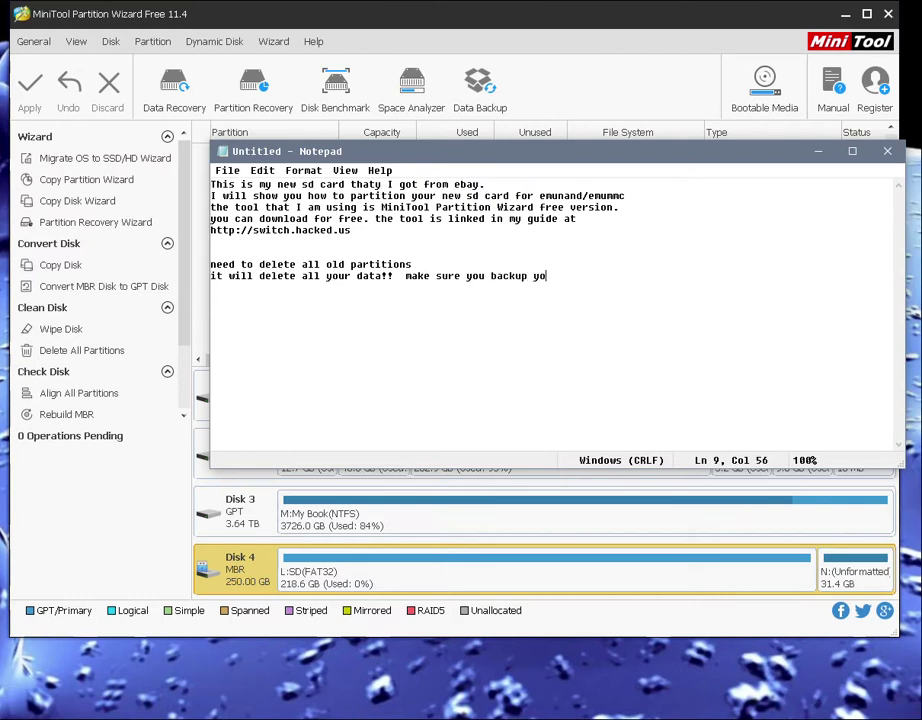
{"action": "type", "text": "ur data you need"}
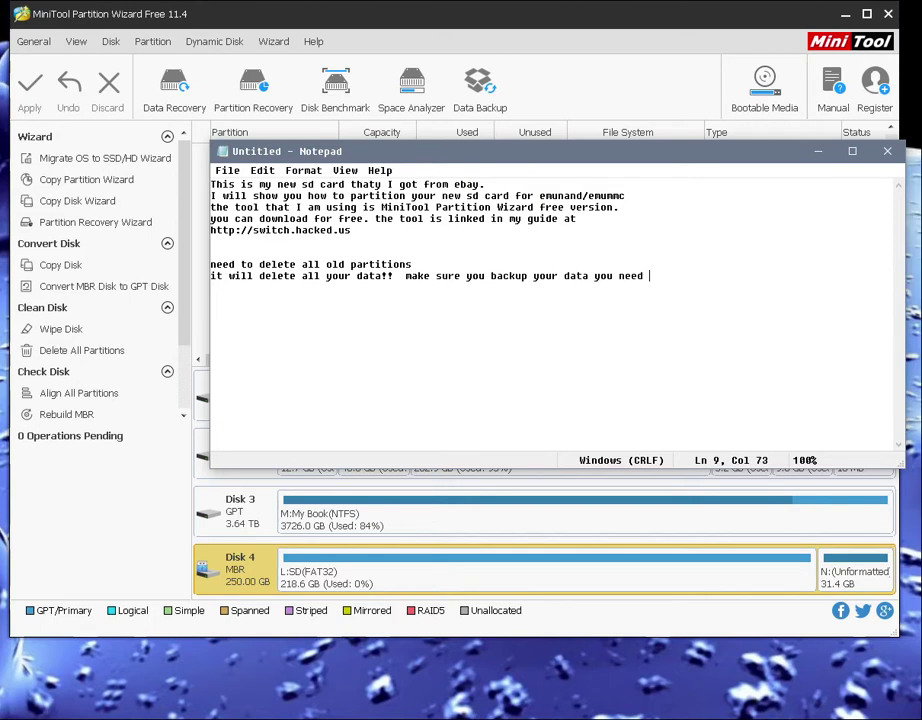
Continue the note on a new line with "like your Nintendo folder on your sd card." and leave blank lines below
{"action": "key", "text": "Return"}
{"action": "type", "text": "likl"}
{"action": "type", "text": " your Ninten"}
{"action": "type", "text": "do folder "}
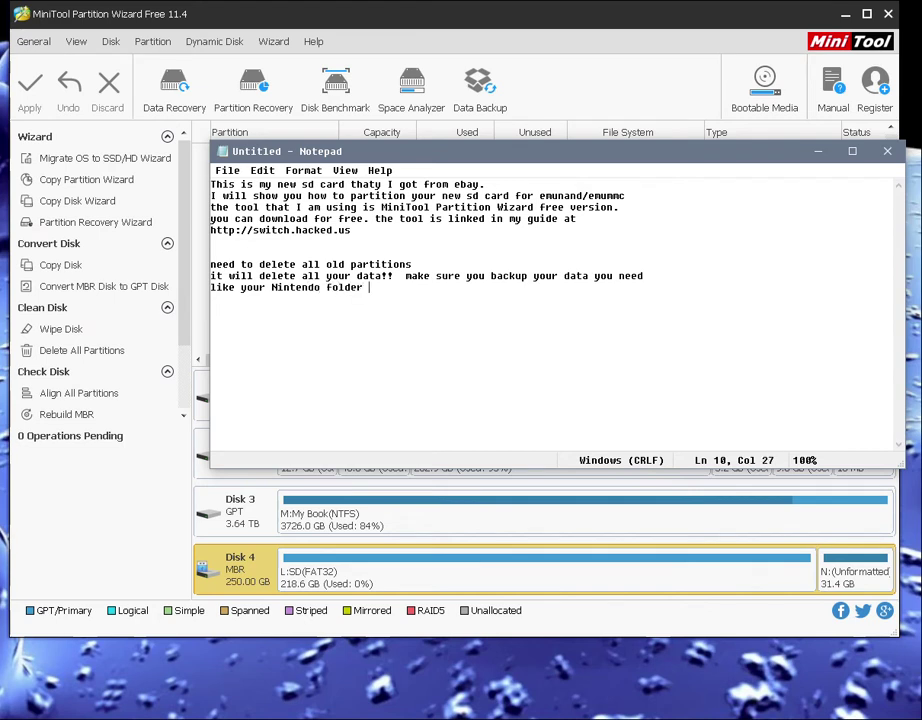
{"action": "type", "text": "on your sd card."}
{"action": "key", "text": "Return"}
{"action": "key", "text": "Return"}
{"action": "key", "text": "Return"}
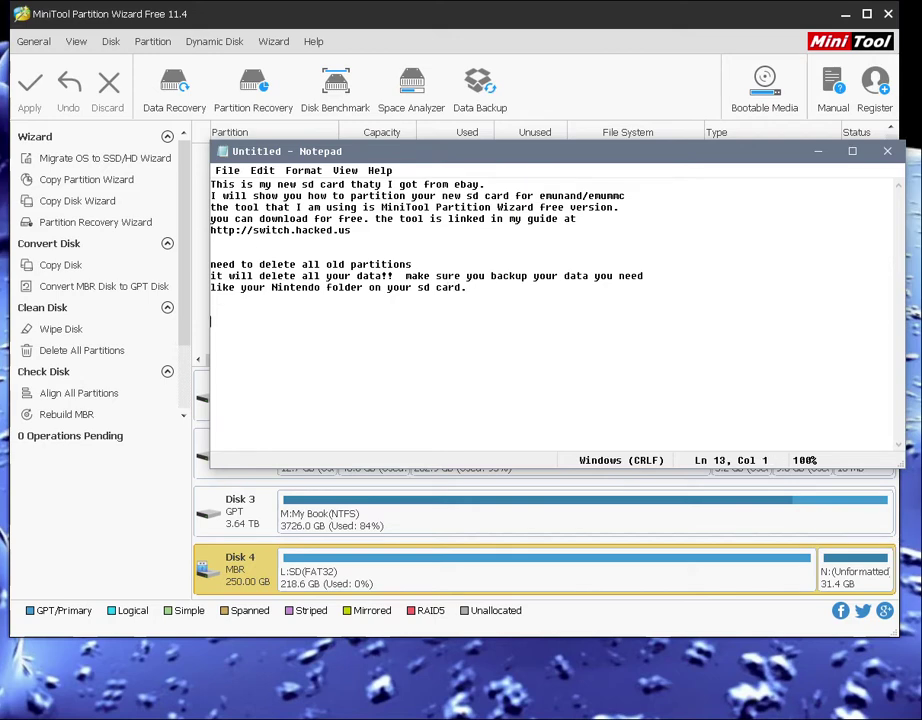
{"action": "left_click", "coordinate": [490, 588]}
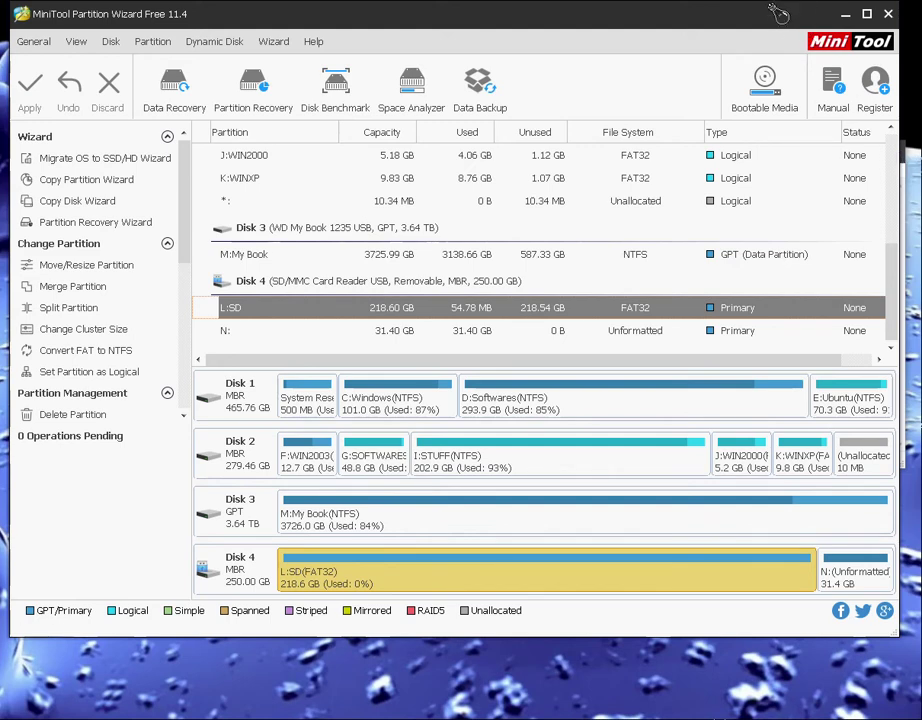
{"action": "left_click_drag", "start_coordinate": [769, 27], "coordinate": [762, 27]}
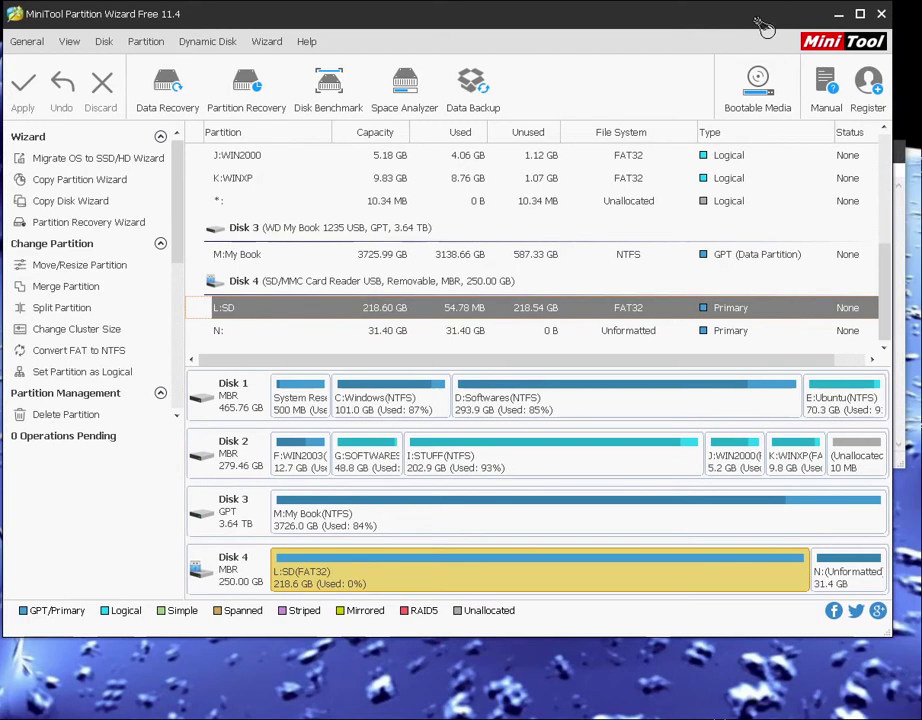
{"action": "left_click", "coordinate": [902, 154]}
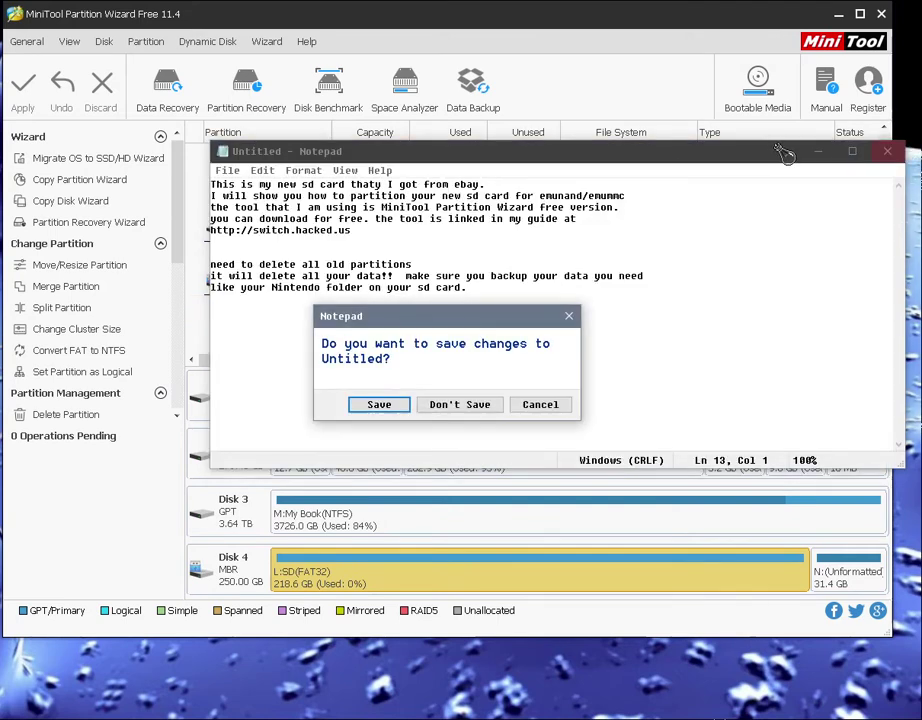
{"action": "left_click", "coordinate": [545, 408]}
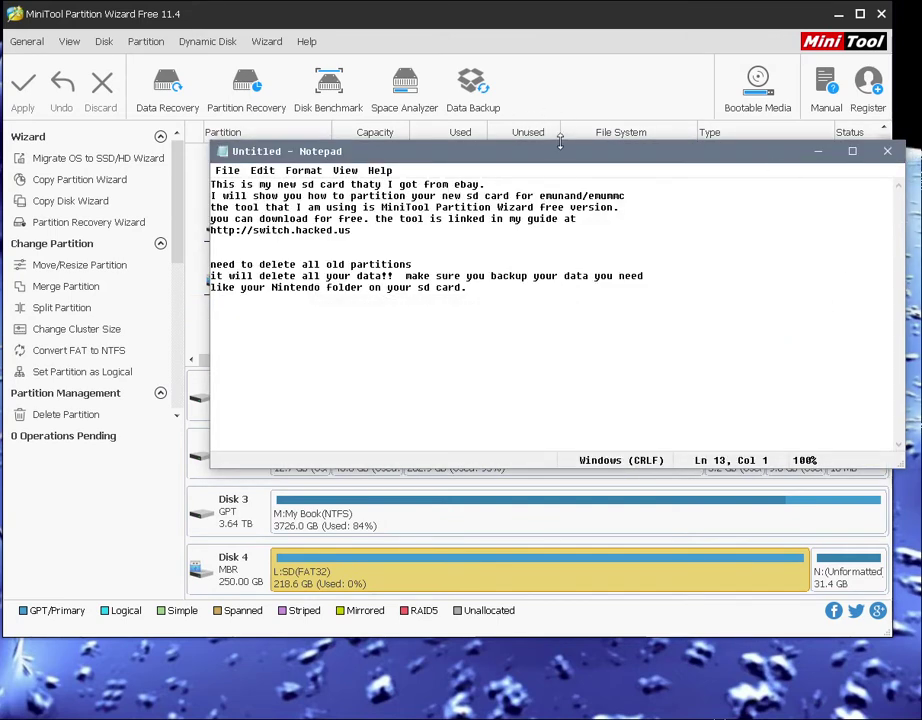
{"action": "left_click_drag", "start_coordinate": [510, 288], "coordinate": [200, 263]}
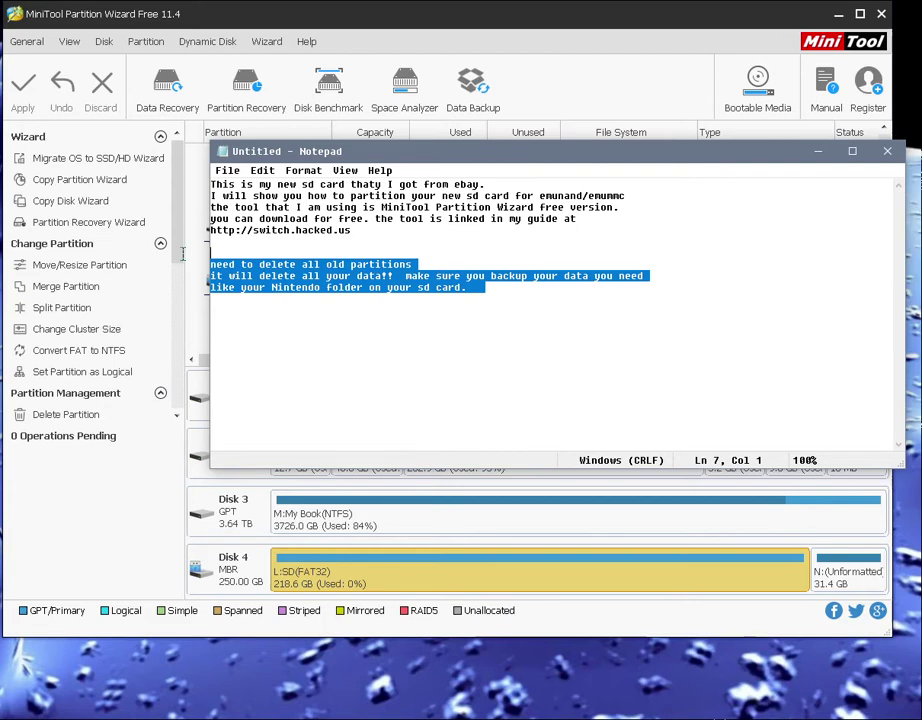
{"action": "left_click", "coordinate": [505, 351]}
{"action": "key", "text": "BackSpace"}
{"action": "key", "text": "BackSpace"}
{"action": "left_click_drag", "start_coordinate": [572, 153], "coordinate": [568, 131]}
{"action": "right_click", "coordinate": [566, 131]}
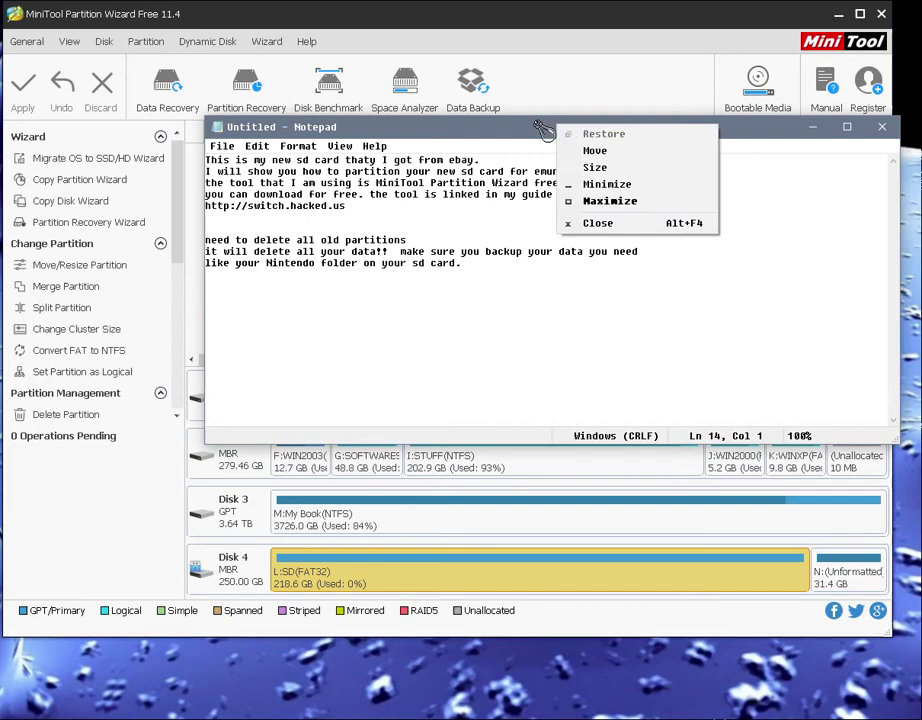
{"action": "left_click", "coordinate": [534, 120]}
{"action": "left_click_drag", "start_coordinate": [549, 130], "coordinate": [551, 149]}
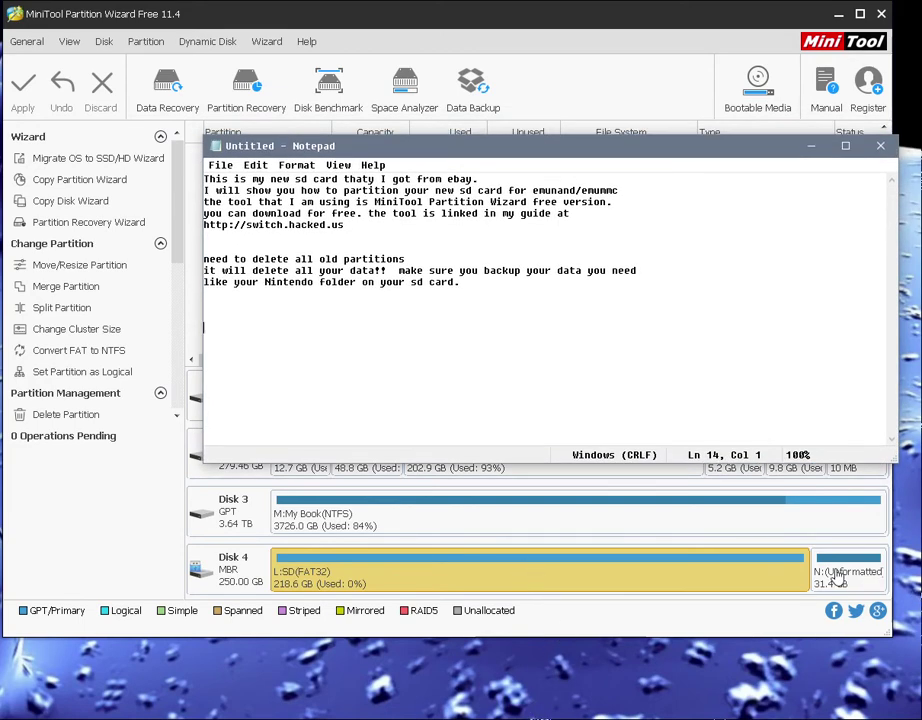
Switch to MiniTool Partition Wizard and delete both Disk 4 partitions, L:SD and the unformatted N:
{"action": "right_click", "coordinate": [603, 577]}
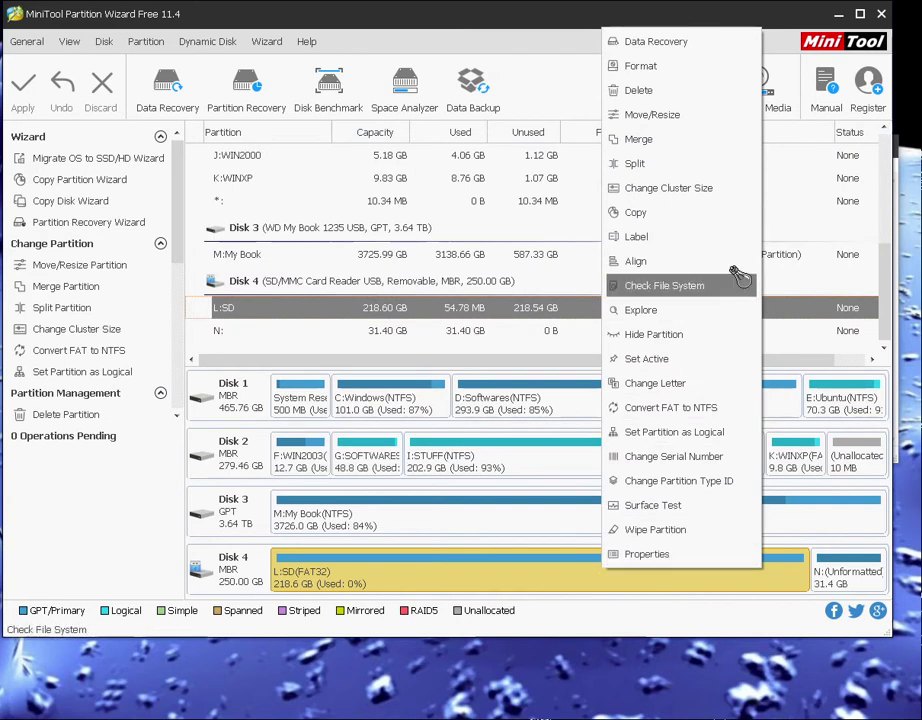
{"action": "left_click", "coordinate": [697, 92]}
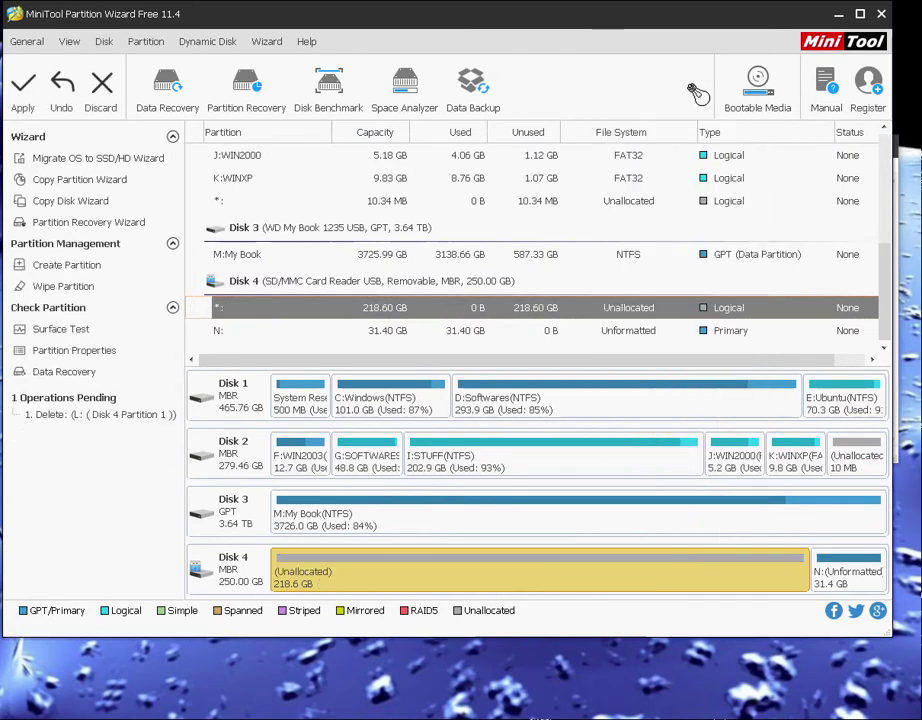
{"action": "left_click", "coordinate": [838, 585]}
{"action": "right_click", "coordinate": [840, 586]}
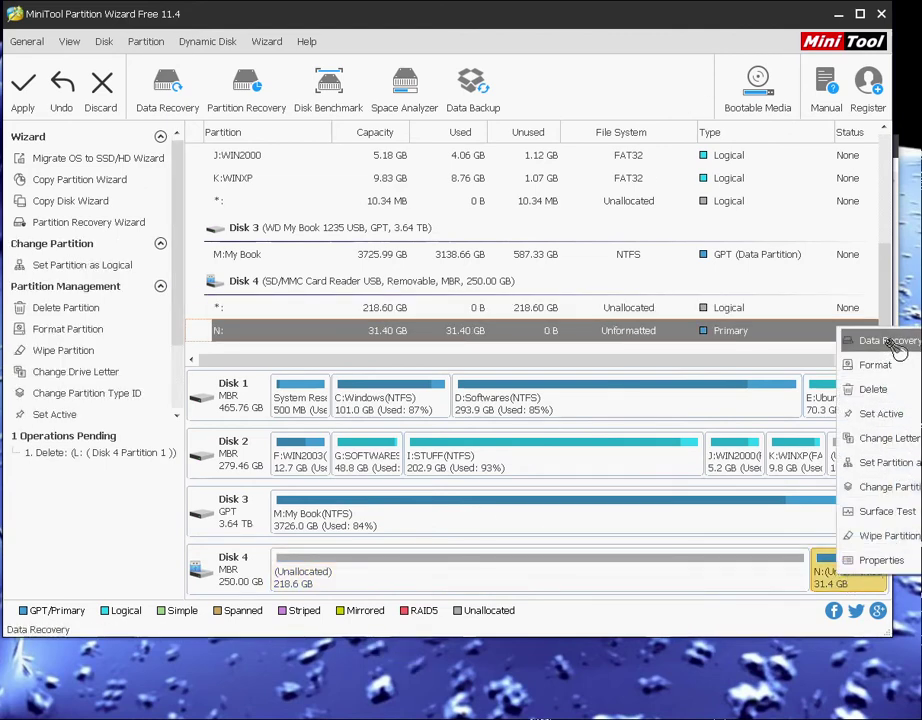
{"action": "left_click", "coordinate": [912, 390]}
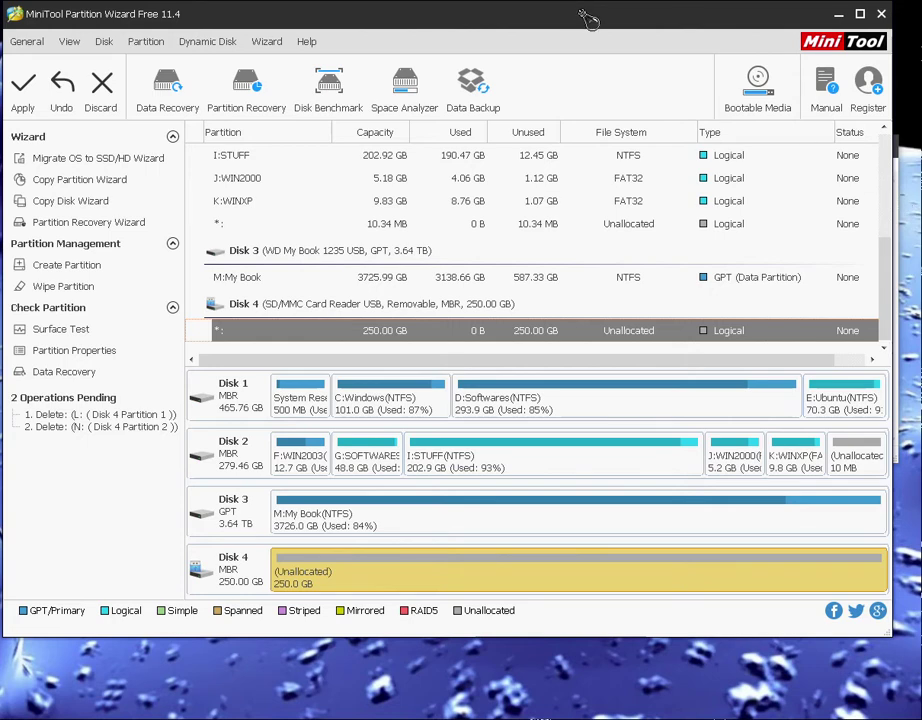
{"action": "left_click_drag", "start_coordinate": [593, 22], "coordinate": [576, 25]}
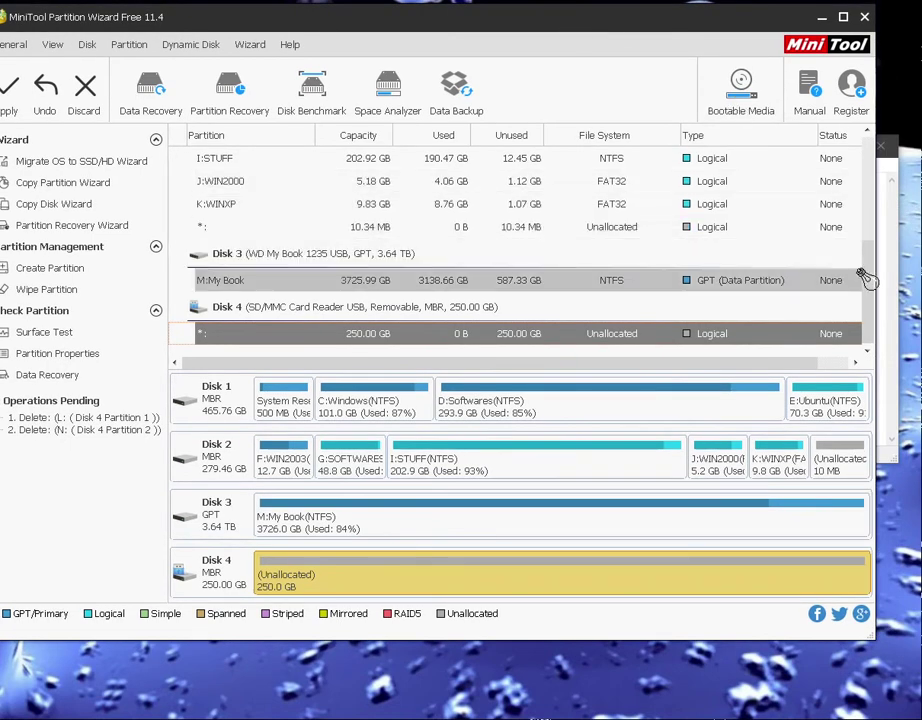
{"action": "left_click", "coordinate": [895, 274]}
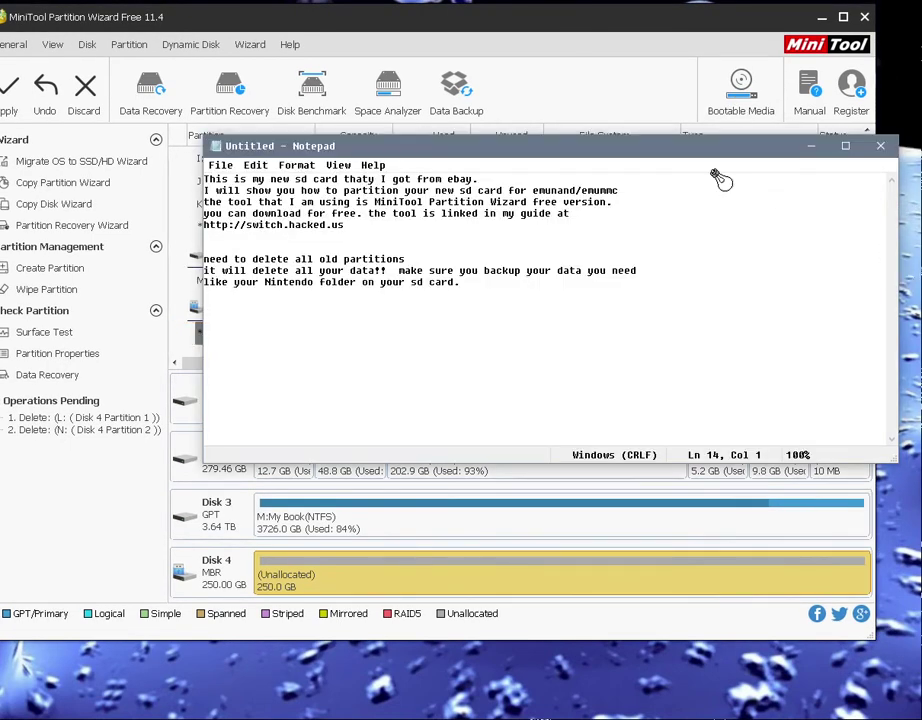
{"action": "mouse_move", "coordinate": [391, 25]}
{"action": "left_mouse_down"}
{"action": "mouse_move", "coordinate": [407, 28]}
{"action": "mouse_move", "coordinate": [389, 26]}
{"action": "left_mouse_up"}
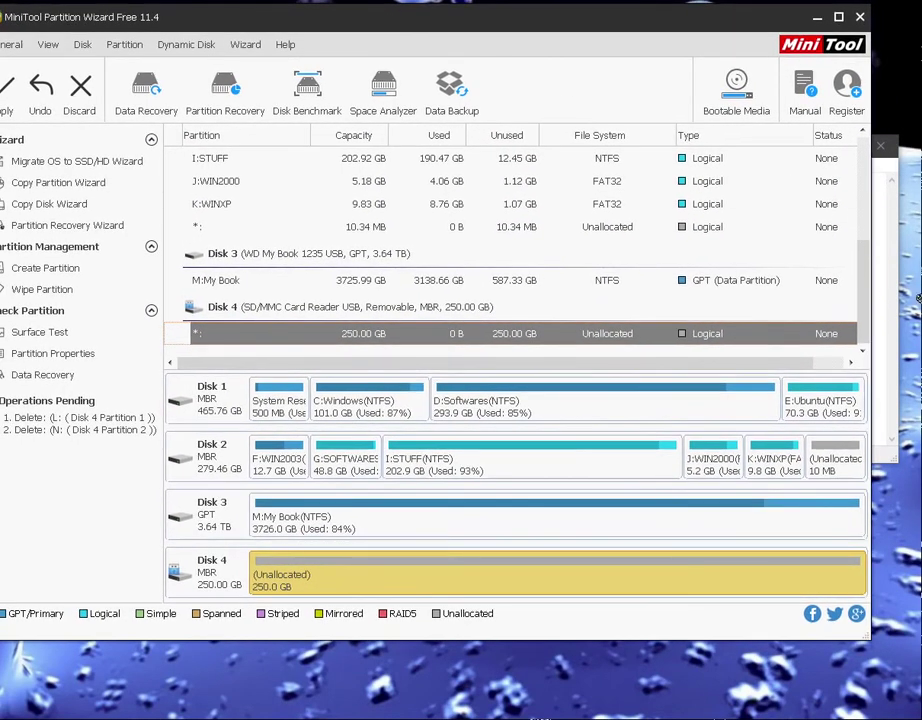
{"action": "left_click", "coordinate": [900, 300]}
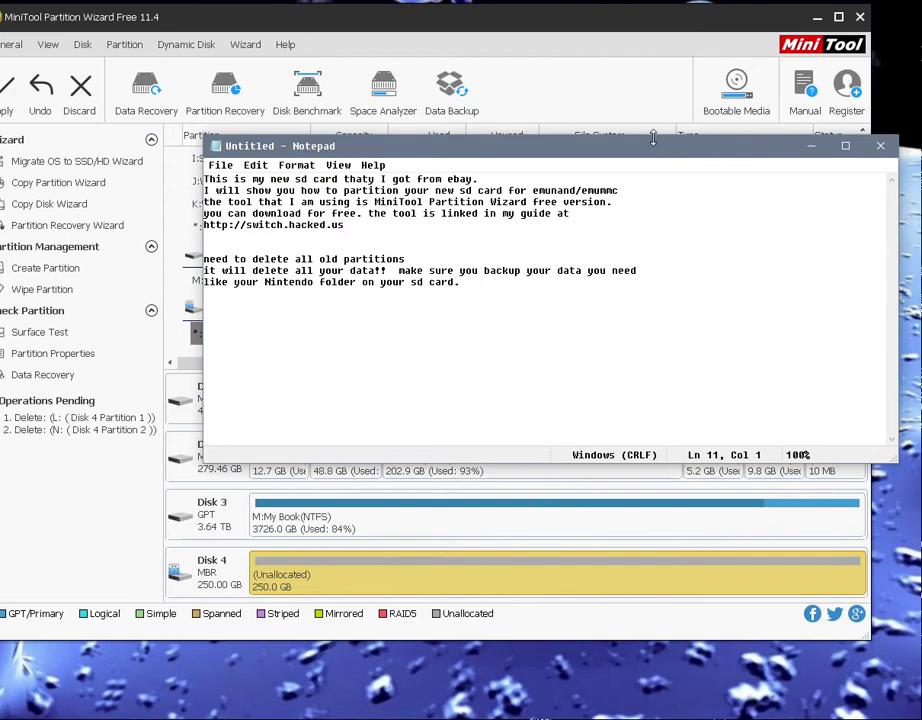
{"action": "left_click_drag", "start_coordinate": [663, 148], "coordinate": [690, 150]}
{"action": "left_click", "coordinate": [368, 18]}
{"action": "left_click_drag", "start_coordinate": [504, 25], "coordinate": [540, 27]}
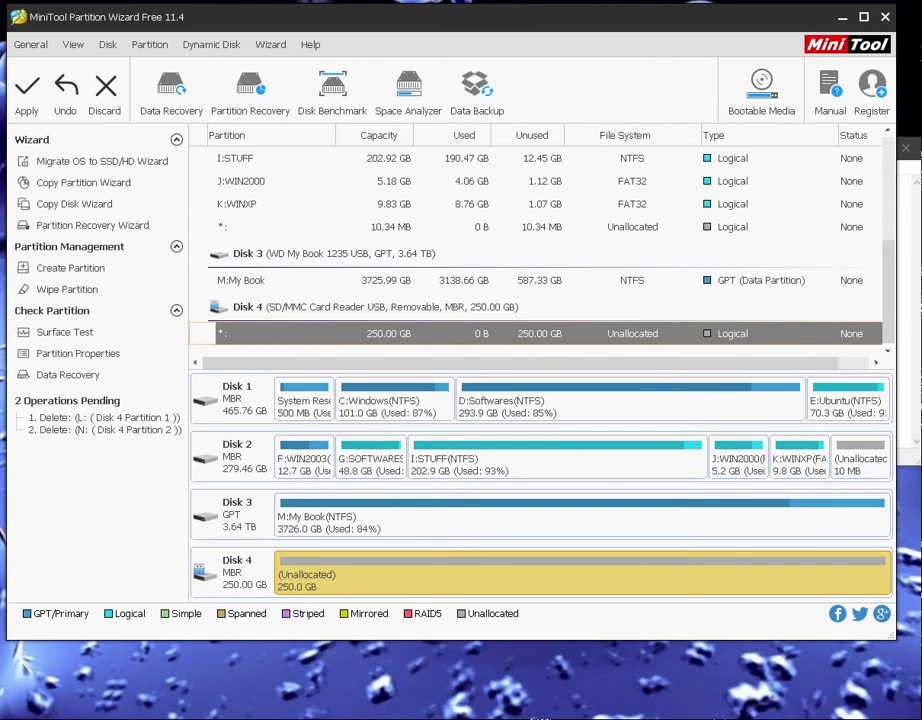
Switch to Notepad and add the line "now I will create partitions." below the backup warning
{"action": "left_click", "coordinate": [905, 309]}
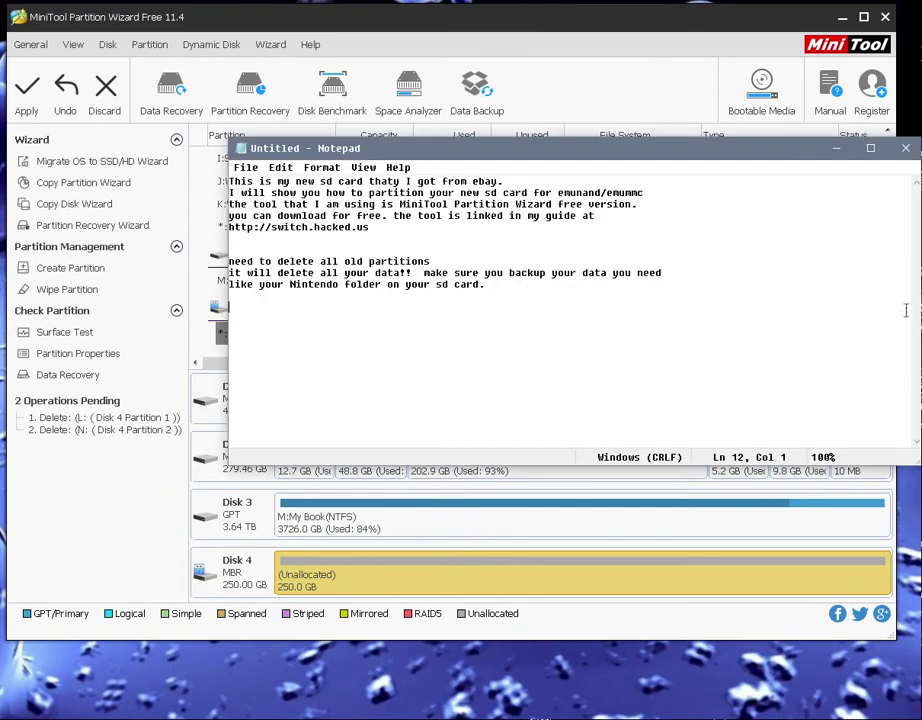
{"action": "left_click", "coordinate": [517, 284]}
{"action": "key", "text": "Down"}
{"action": "type", "text": "now I will create "}
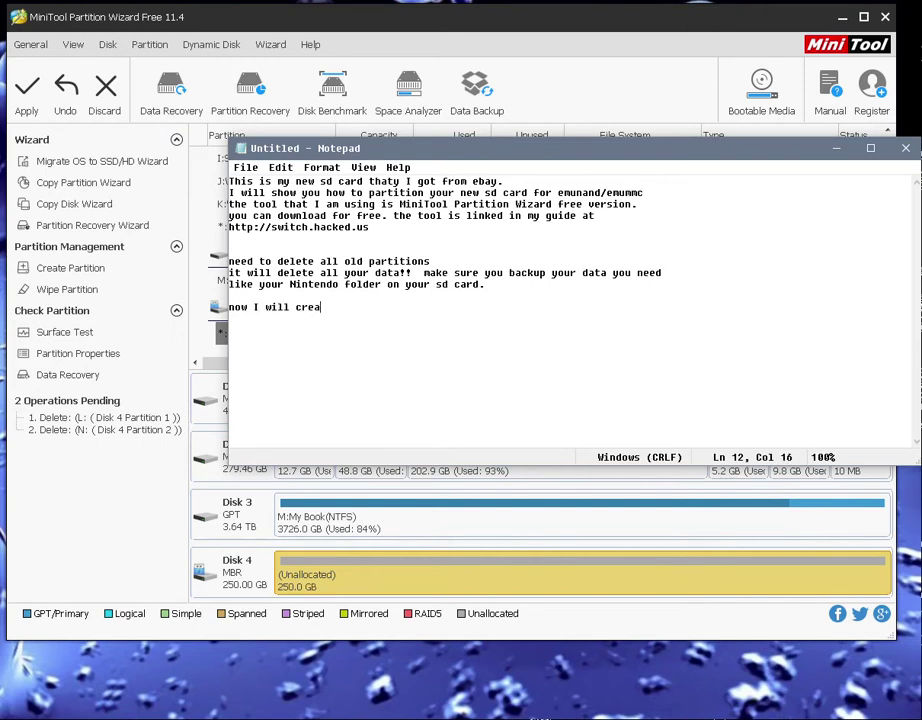
{"action": "type", "text": "partit"}
{"action": "type", "text": "ions now"}
{"action": "key", "text": "BackSpace"}
{"action": "key", "text": "BackSpace"}
{"action": "key", "text": "BackSpace"}
{"action": "key", "text": "BackSpace"}
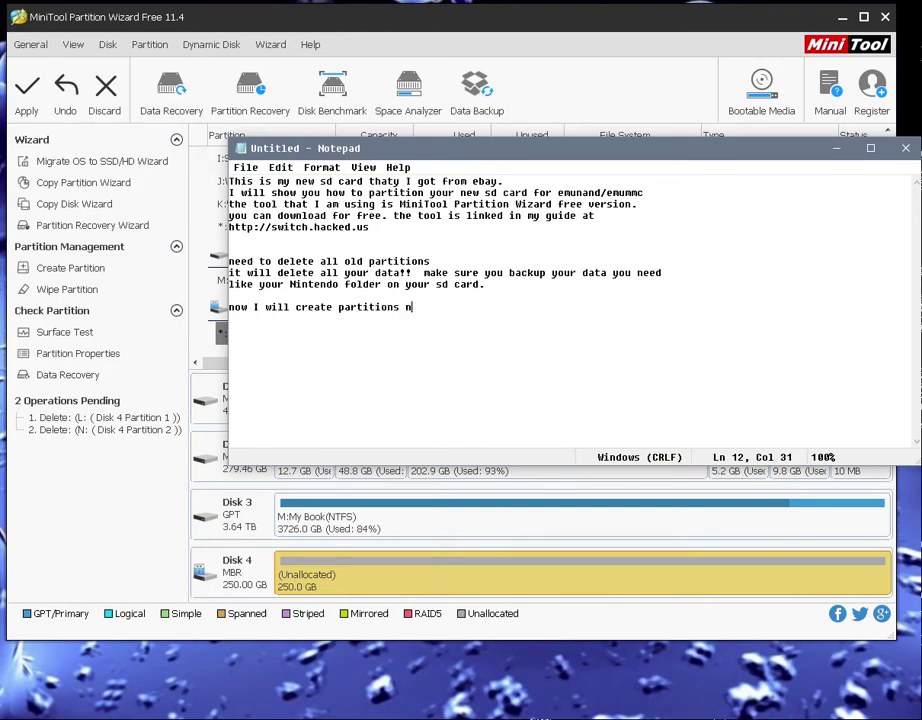
{"action": "key", "text": "Return"}
Add the note line "first one for main sd/ cfw files and Nintendo folder"
{"action": "type", "text": "1 for main sd"}
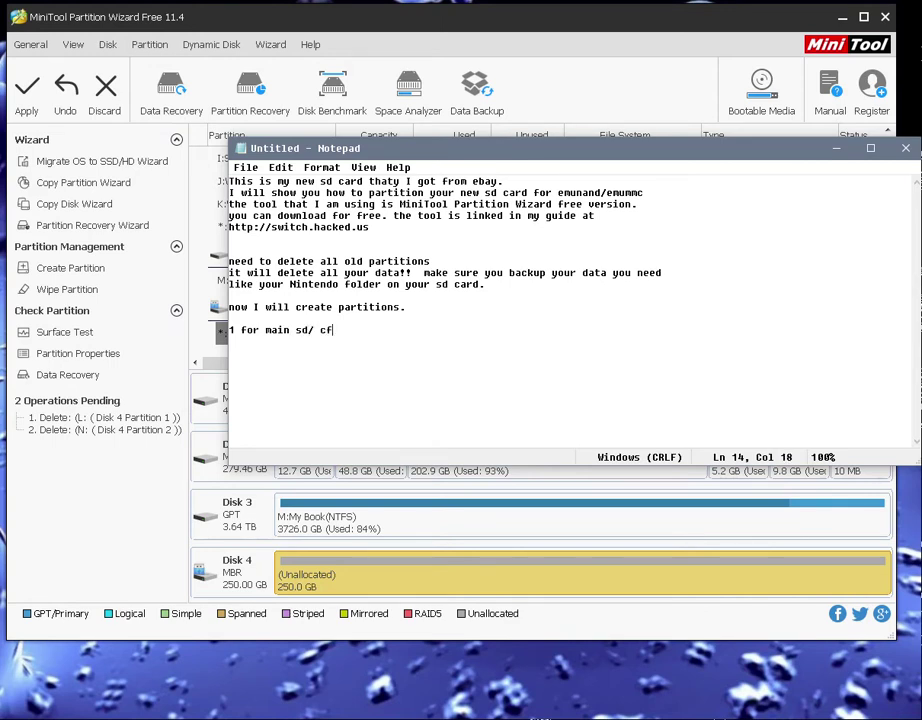
{"action": "type", "text": "cfw files and Nintendo folde"}
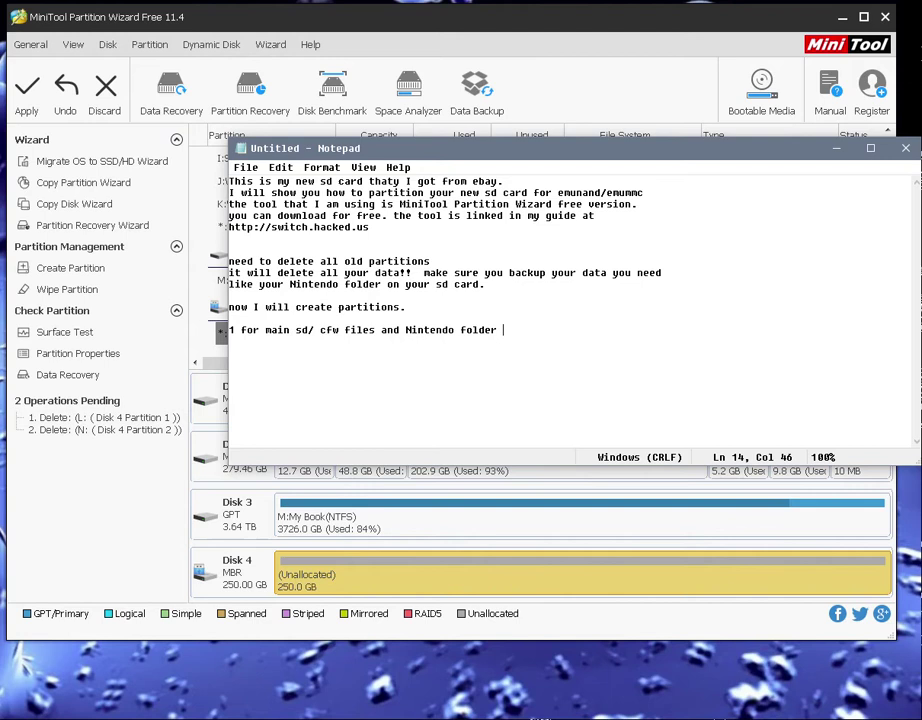
{"action": "type", "text": "r"}
{"action": "key", "text": "Return"}
{"action": "key", "text": "Return"}
{"action": "key", "text": "Up"}
{"action": "key", "text": "Up"}
{"action": "key", "text": "BackSpace"}
{"action": "type", "text": "first one"}
{"action": "key", "text": "Down"}
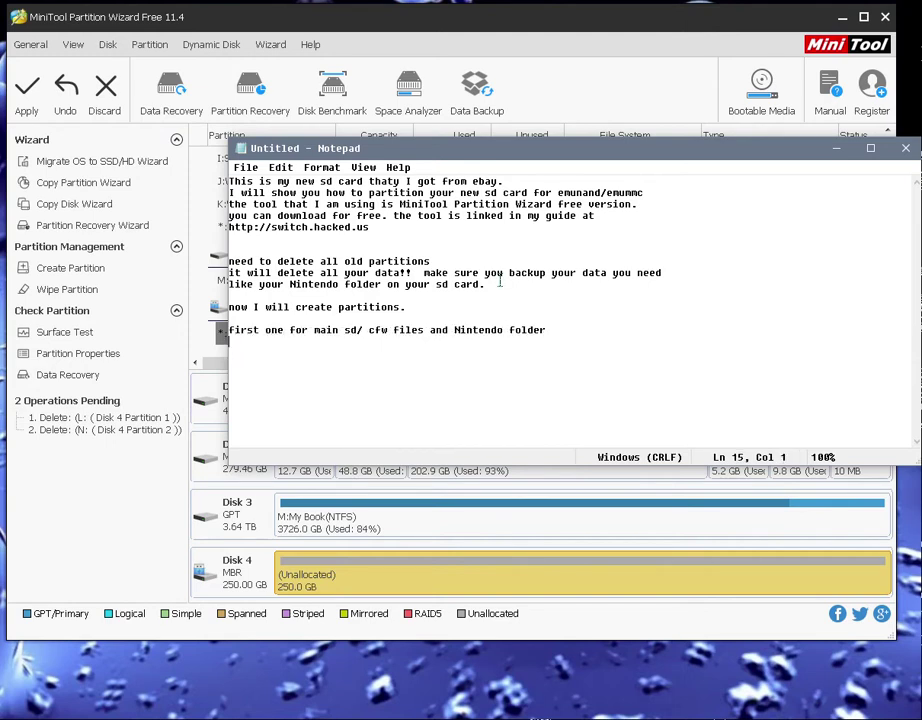
Add the note lines "second one for emuMMC / emunand" and, after a blank line, "ok watch this :)"
{"action": "type", "text": "second one for emuMMC"}
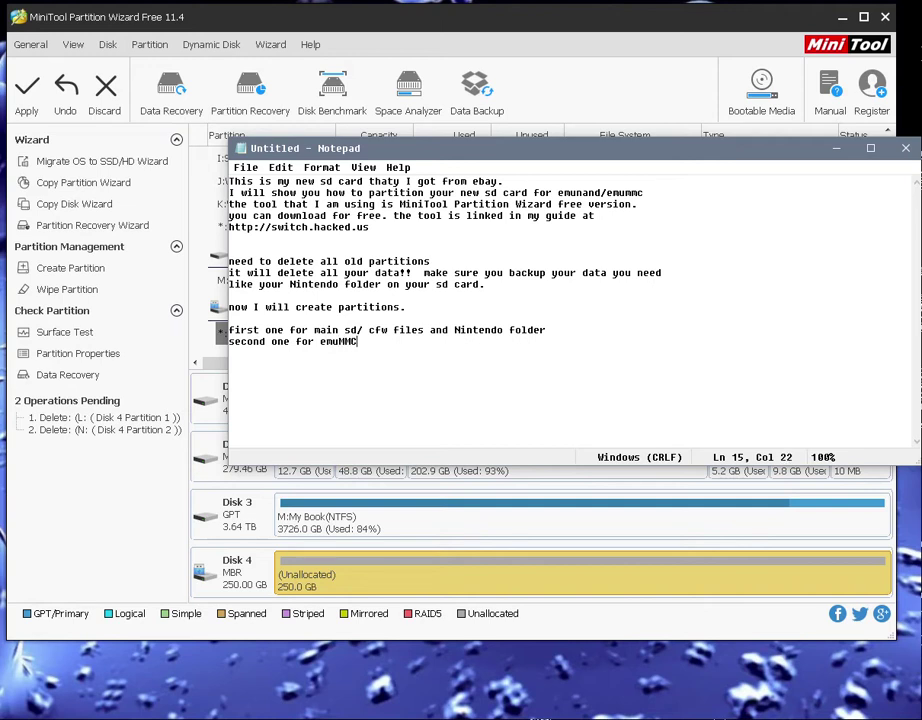
{"action": "type", "text": " / emi"}
{"action": "key", "text": "BackSpace"}
{"action": "type", "text": "unand"}
{"action": "key", "text": "Return"}
{"action": "type", "text": "ok watch "}
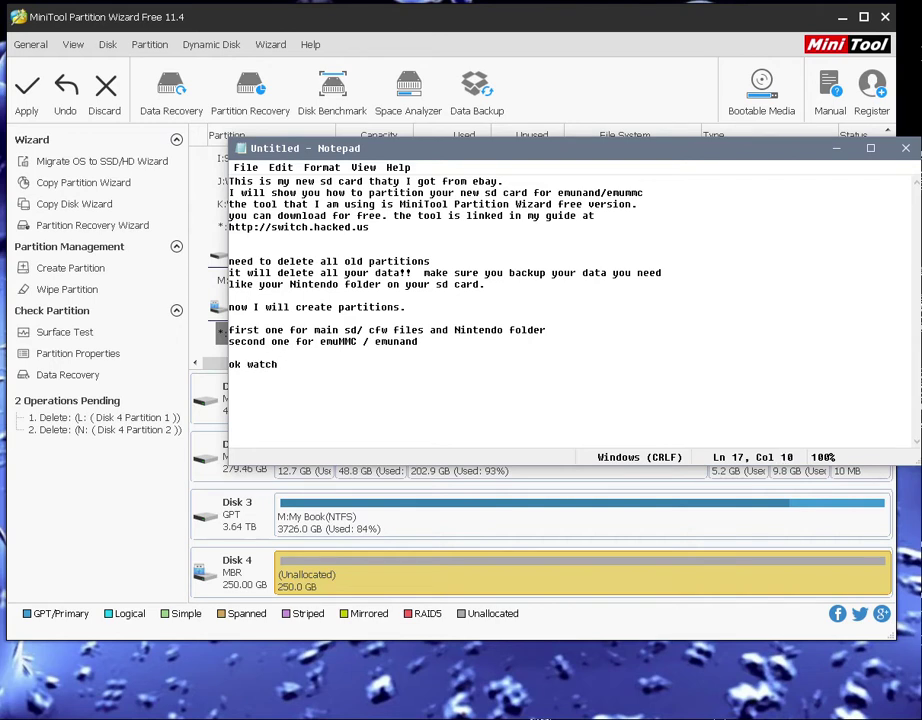
{"action": "type", "text": "this :)"}
Switch to MiniTool Partition Wizard and set up a FAT32 partition labelled SD on Disk 4, leaving 31.99 GB unallocated after it
{"action": "left_click", "coordinate": [420, 587]}
{"action": "right_click", "coordinate": [420, 587]}
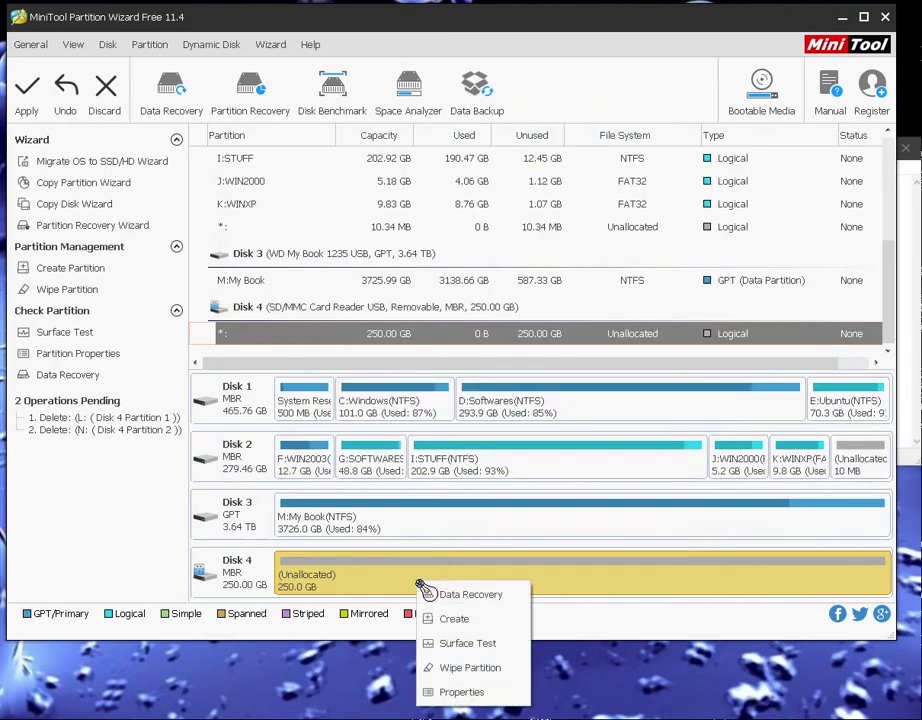
{"action": "left_click", "coordinate": [466, 622]}
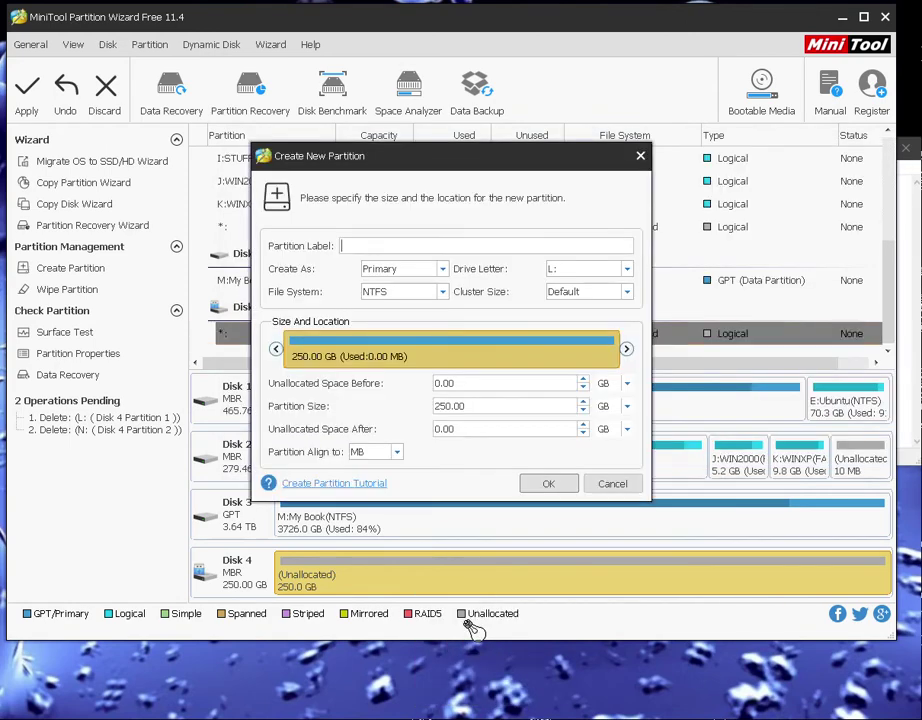
{"action": "left_click", "coordinate": [446, 294]}
{"action": "left_click", "coordinate": [405, 319]}
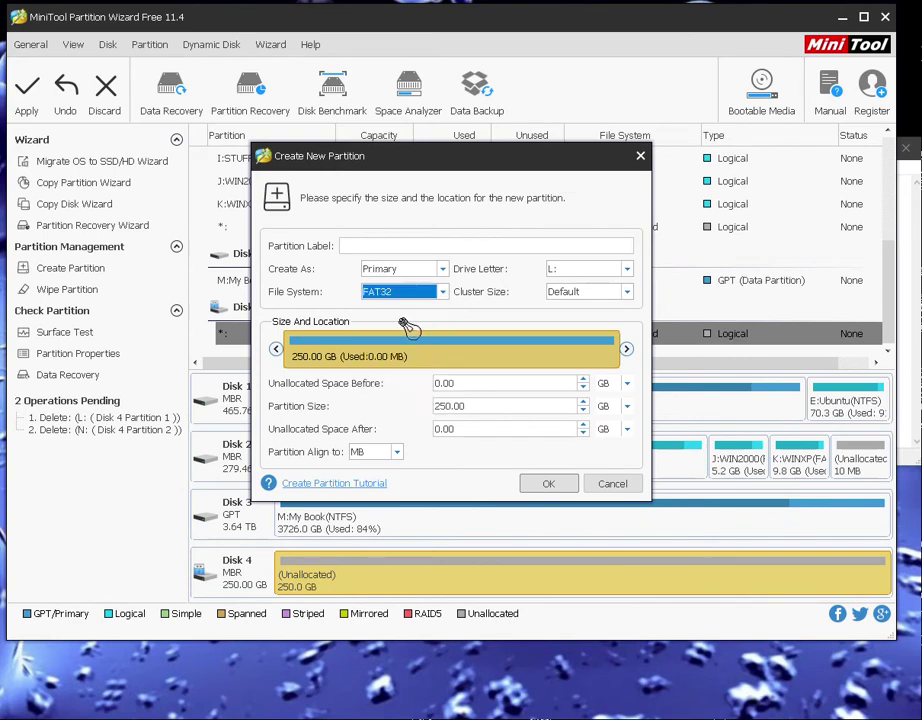
{"action": "left_click", "coordinate": [382, 242]}
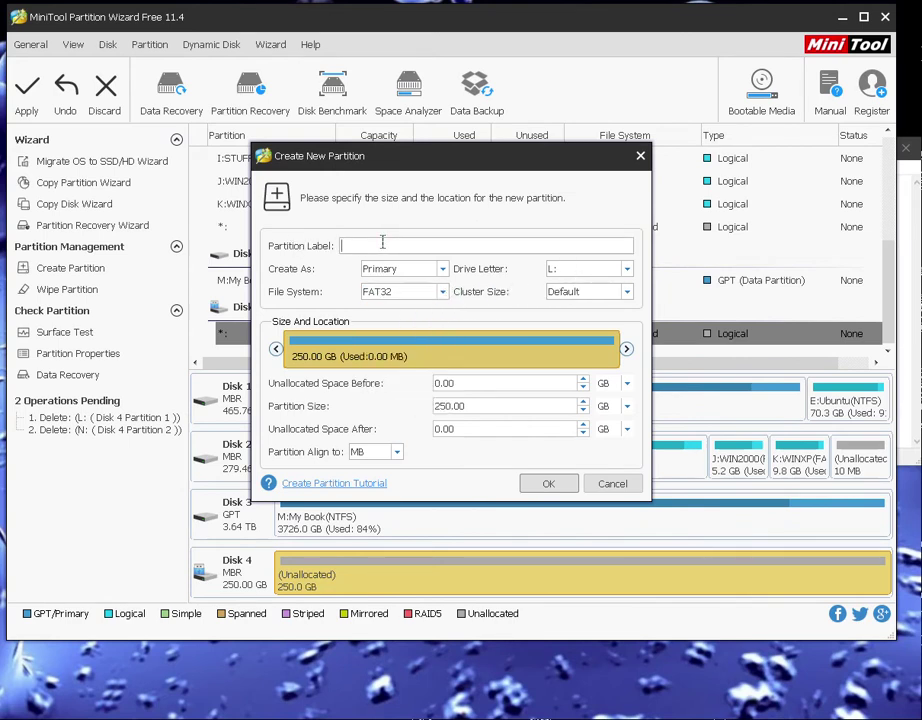
{"action": "type", "text": "SD"}
{"action": "left_click_drag", "start_coordinate": [628, 348], "coordinate": [600, 344]}
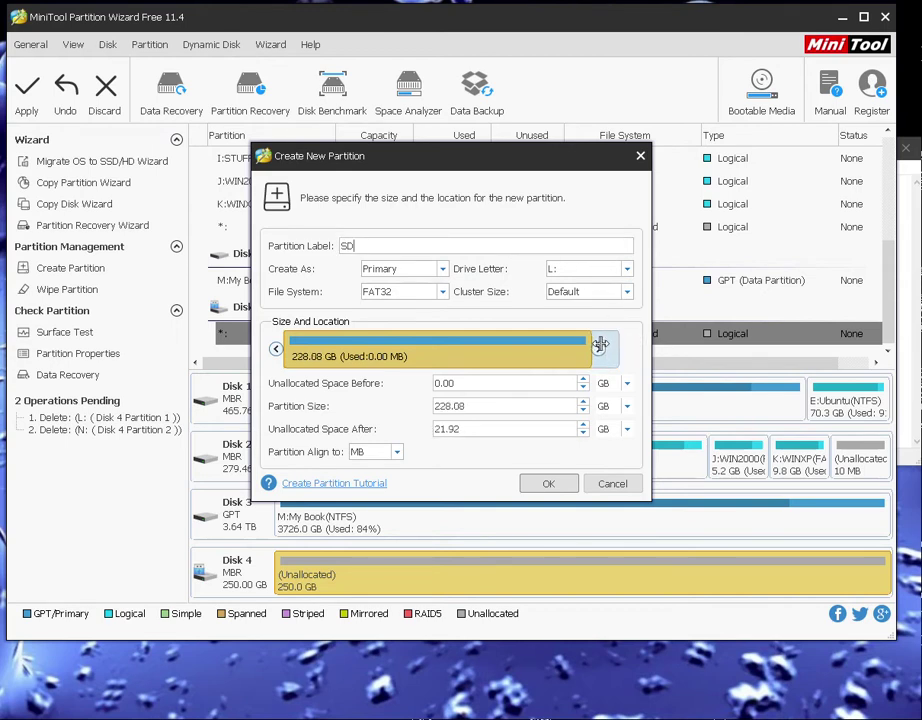
{"action": "left_click_drag", "start_coordinate": [600, 344], "coordinate": [588, 342]}
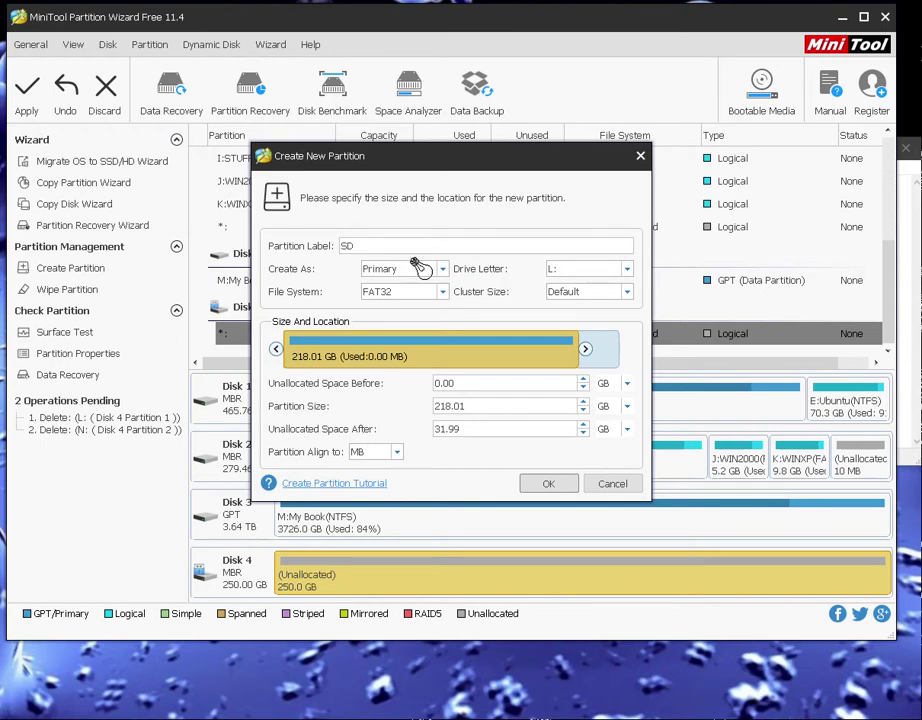
Switch to Notepad and add the line "make sure you use FAT32" after a blank line at the end of the notes
{"action": "left_click", "coordinate": [904, 368]}
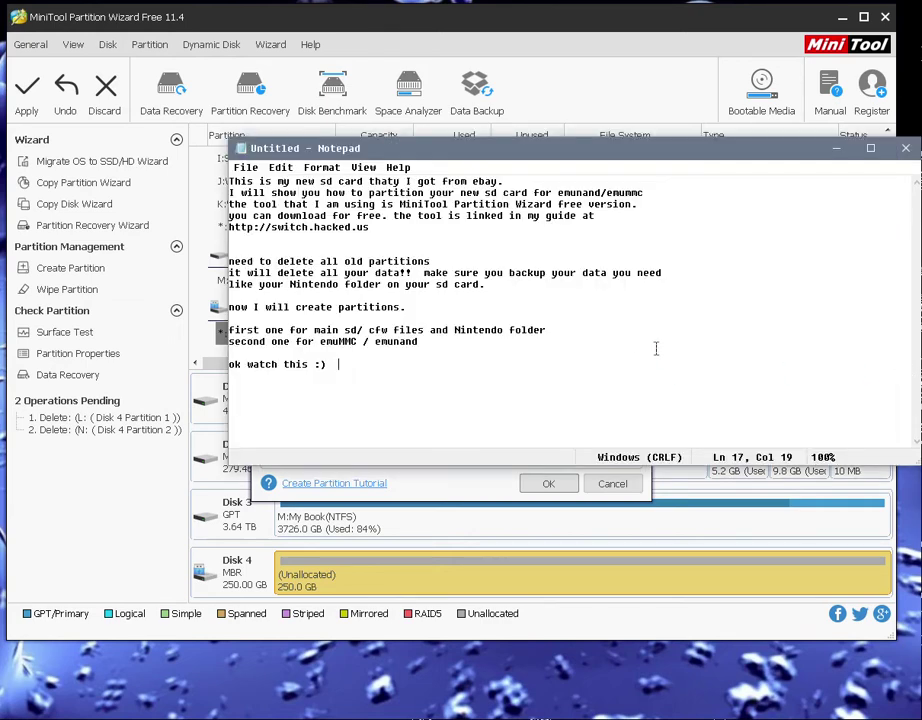
{"action": "key", "text": "Return"}
{"action": "key", "text": "Return"}
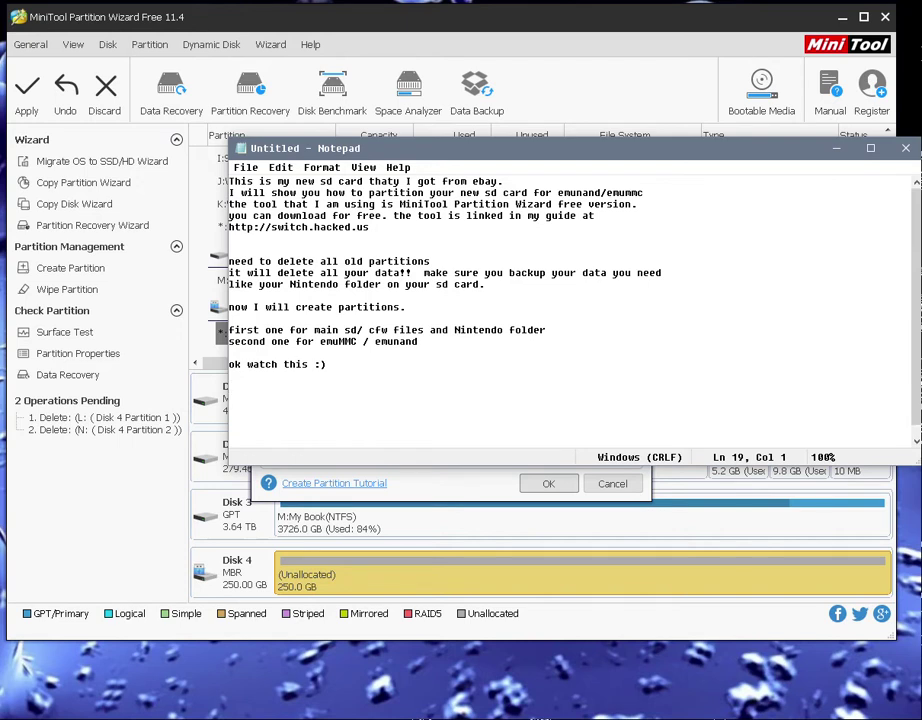
{"action": "type", "text": "I"}
{"action": "type", "text": "ake sure "}
{"action": "type", "text": "you use FAT32"}
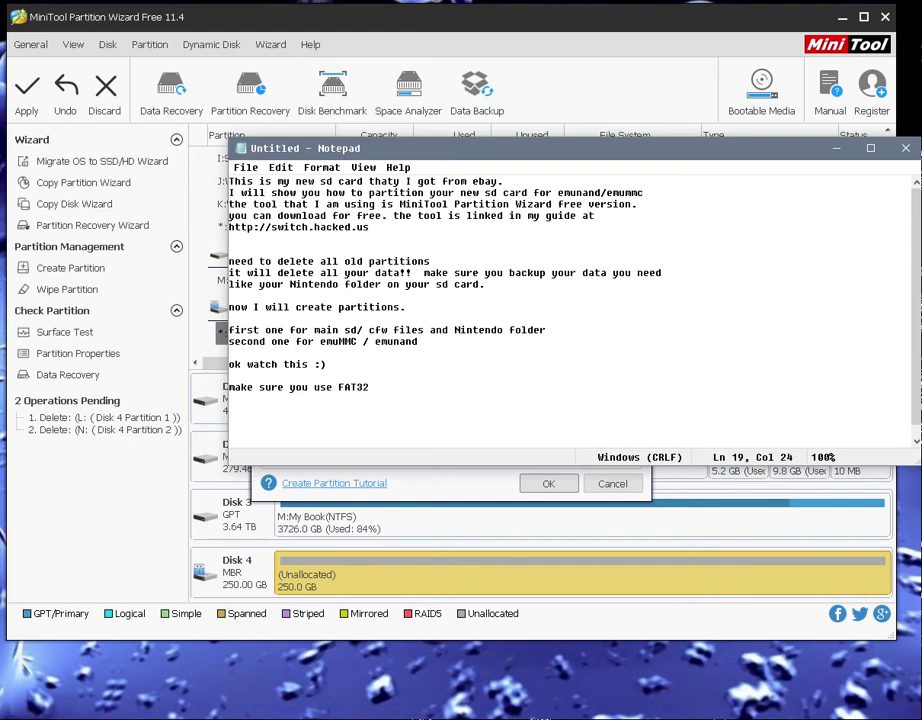
Add the note lines "and" and "Unallocated space after to be 31gb" below the FAT32 line
{"action": "key", "text": "Return"}
{"action": "type", "text": "and"}
{"action": "key", "text": "Return"}
{"action": "type", "text": "Una"}
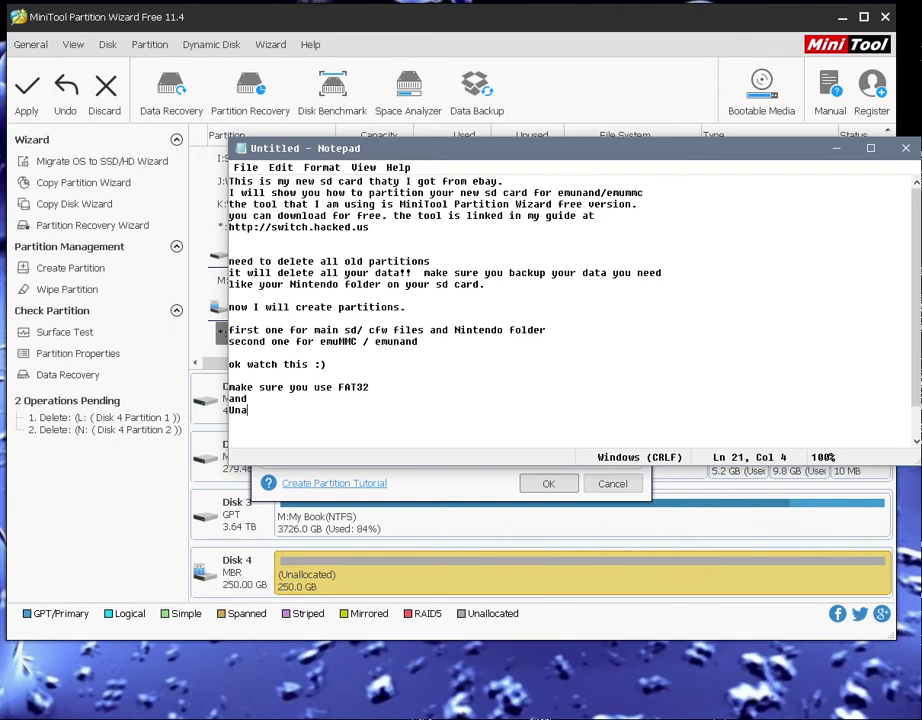
{"action": "type", "text": "llocated space after to be "}
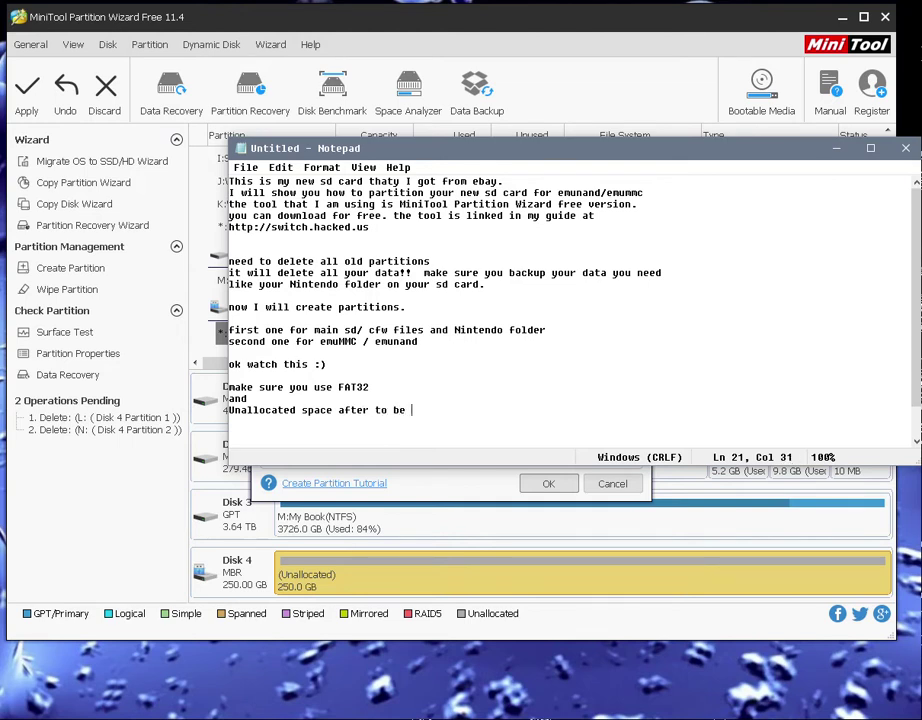
{"action": "type", "text": "31gb"}
{"action": "key", "text": "Return"}
{"action": "type", "text": "plently for"}
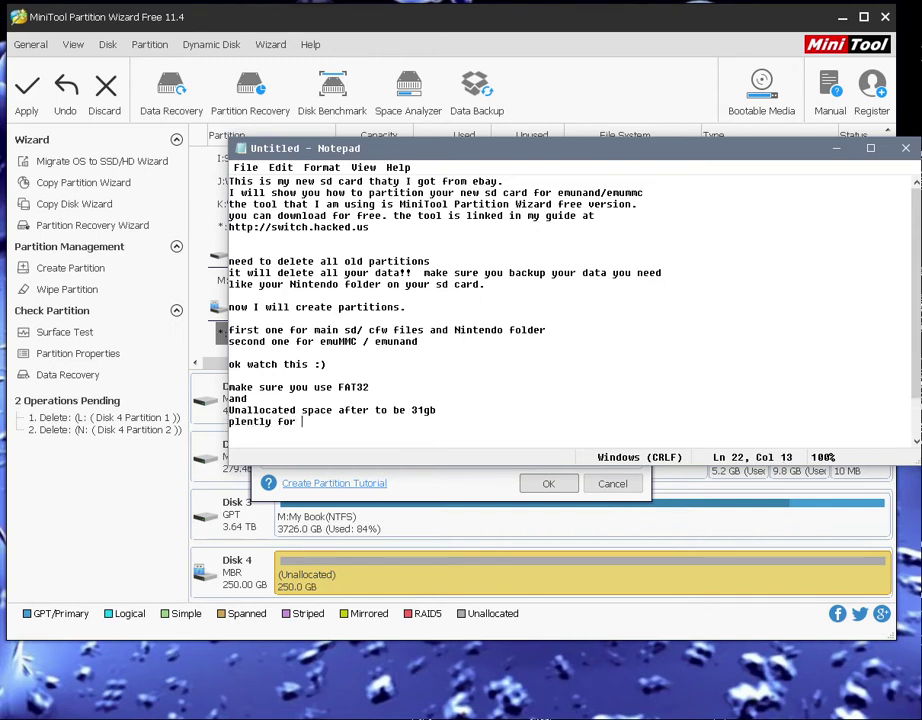
{"action": "key", "text": "BackSpace"}
{"action": "key", "text": "BackSpace"}
{"action": "key", "text": "BackSpace"}
{"action": "key", "text": "BackSpace"}
{"action": "key", "text": "BackSpace"}
{"action": "key", "text": "BackSpace"}
{"action": "key", "text": "BackSpace"}
{"action": "key", "text": "BackSpace"}
{"action": "key", "text": "BackSpace"}
{"action": "key", "text": "BackSpace"}
{"action": "key", "text": "BackSpace"}
{"action": "key", "text": "BackSpace"}
{"action": "key", "text": "BackSpace"}
{"action": "key", "text": "BackSpace"}
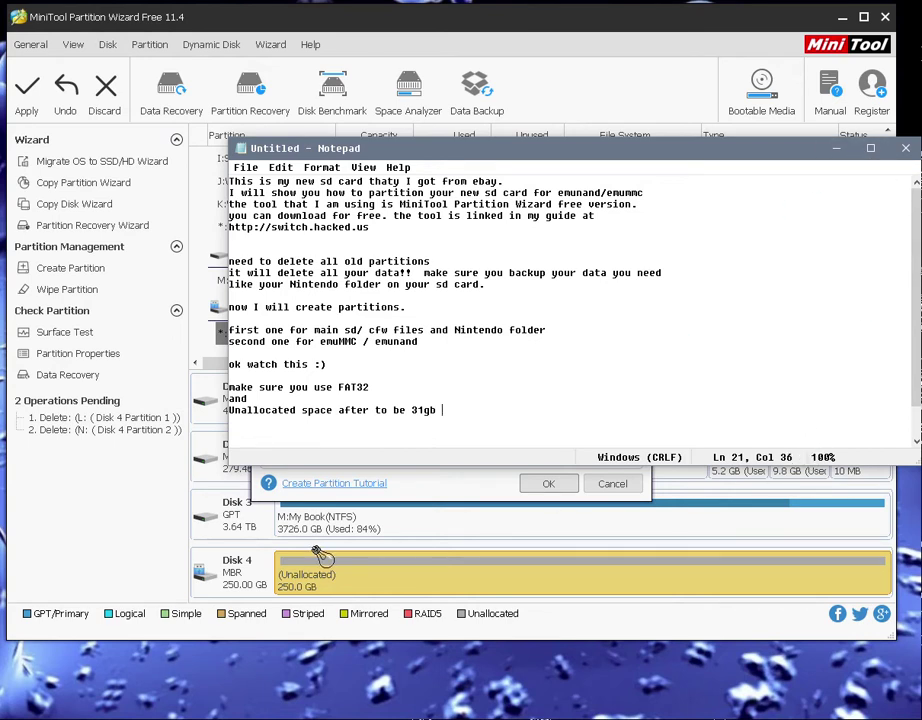
Switch to MiniTool Partition Wizard and confirm creating the FAT32 partition with the label SD
{"action": "left_click", "coordinate": [425, 495]}
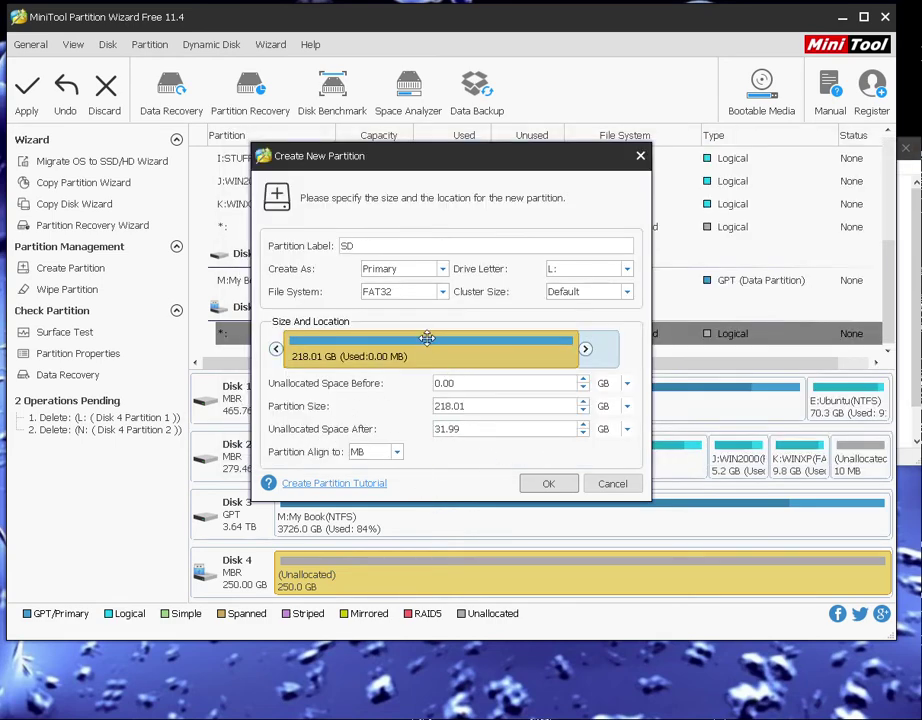
{"action": "left_click", "coordinate": [343, 245]}
{"action": "type", "text": "SD"}
{"action": "left_click", "coordinate": [549, 484]}
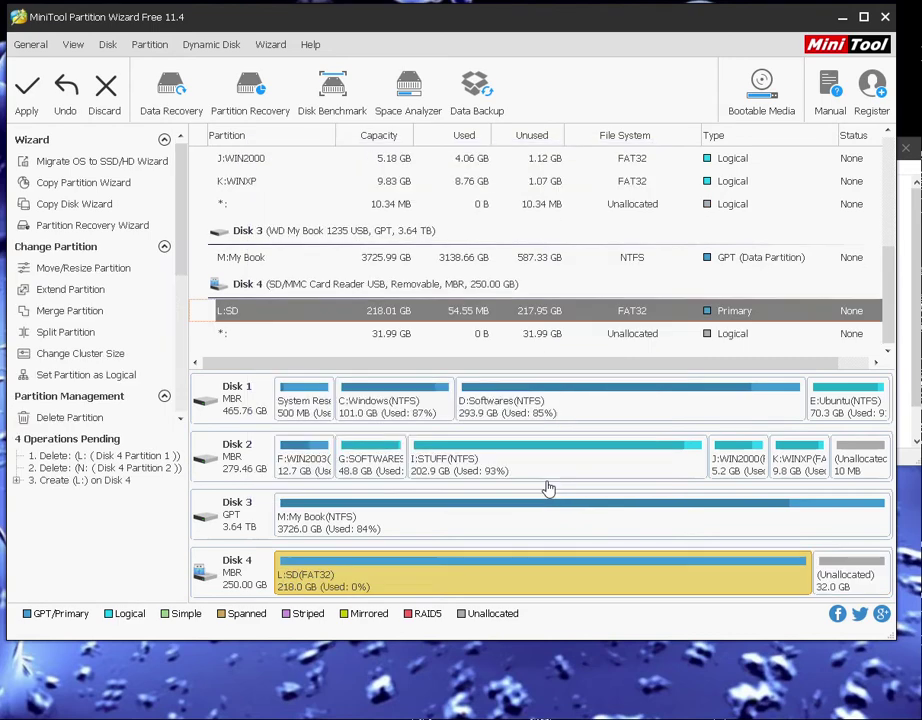
Switch to Notepad and add the lines "now I will create second one" and "it to be unformatted" at the end
{"action": "left_click", "coordinate": [907, 407]}
{"action": "key", "text": "Return"}
{"action": "key", "text": "Return"}
{"action": "key", "text": "Return"}
{"action": "type", "text": "now I "}
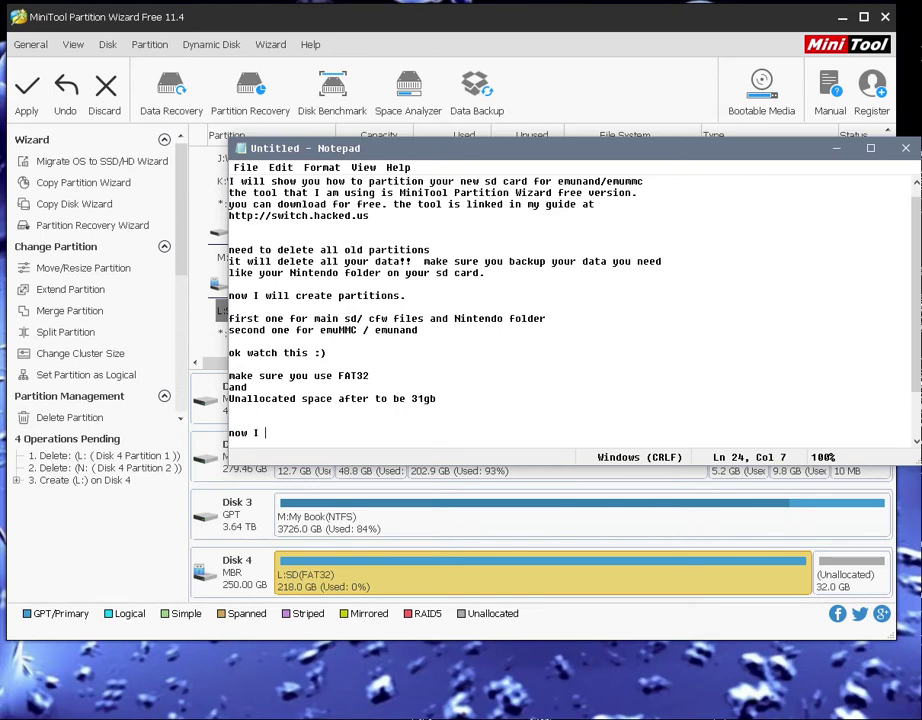
{"action": "type", "text": "will create secog"}
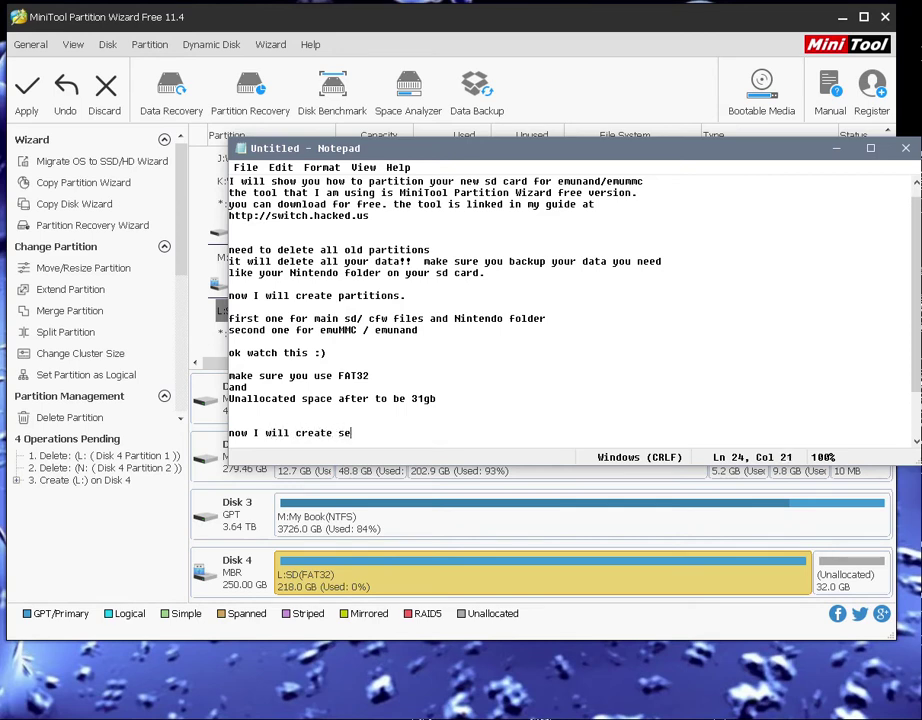
{"action": "key", "text": "BackSpace"}
{"action": "type", "text": "nd one"}
{"action": "key", "text": "Return"}
{"action": "type", "text": "it to be unformatted"}
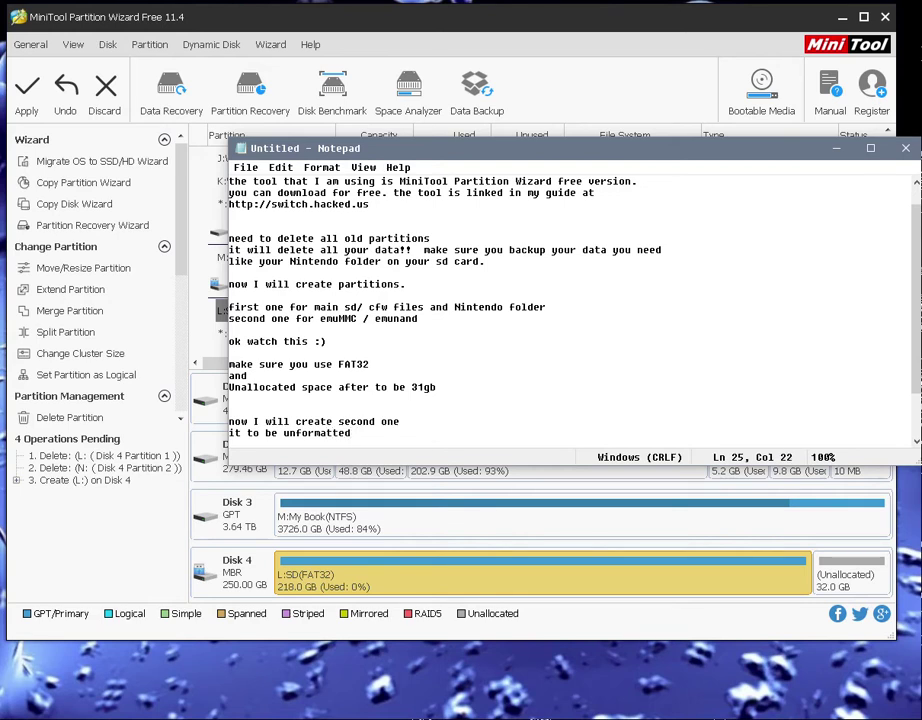
{"action": "key", "text": "Return"}
{"action": "key", "text": "Return"}
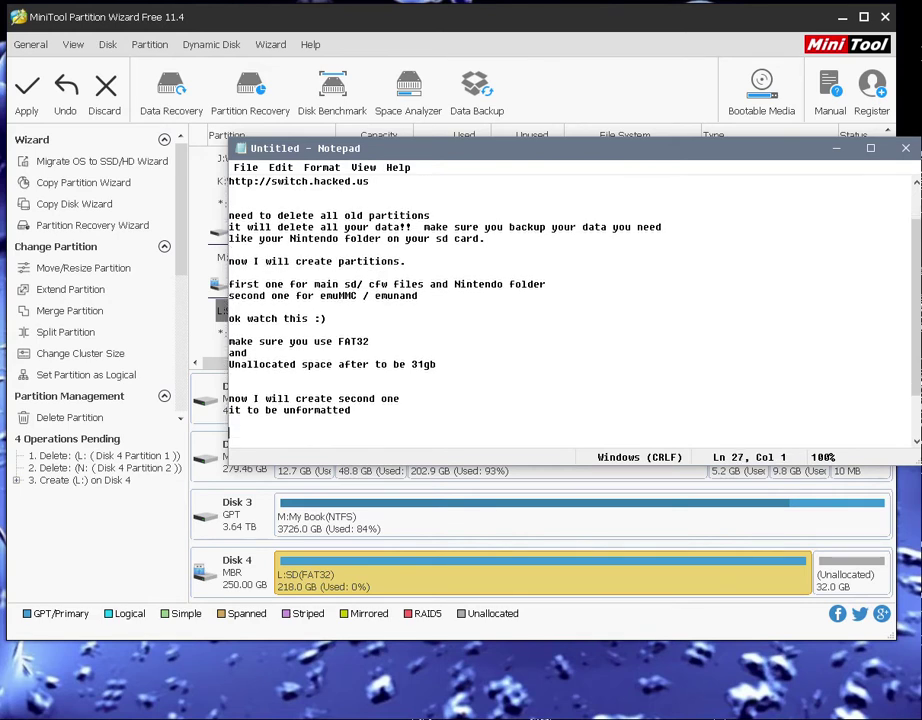
Switch to MiniTool Partition Wizard and start creating a partition in Disk 4's remaining unallocated space
{"action": "right_click", "coordinate": [862, 576]}
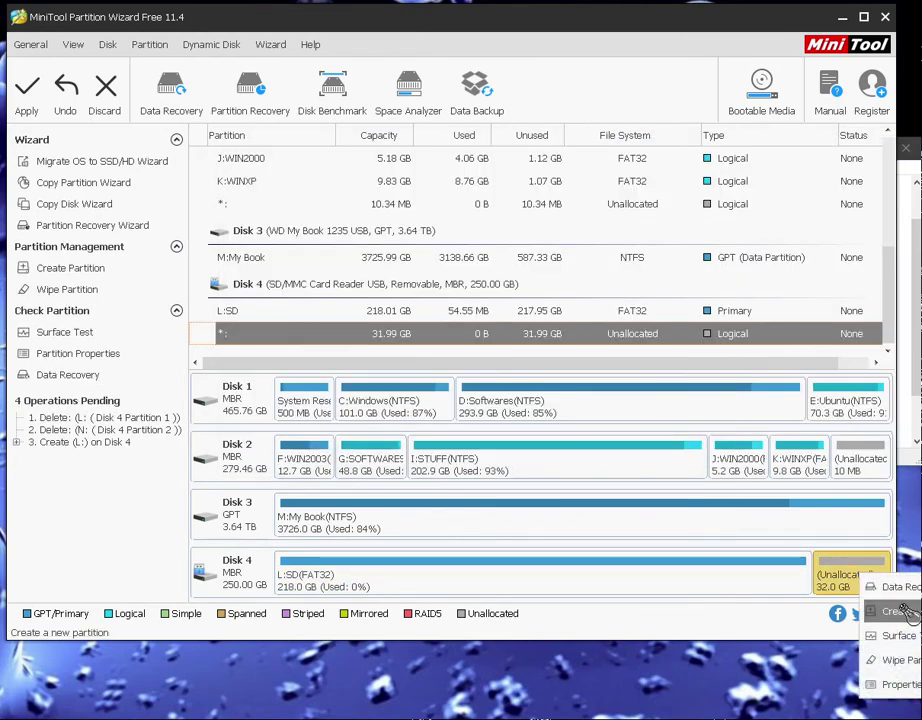
{"action": "left_click", "coordinate": [905, 611]}
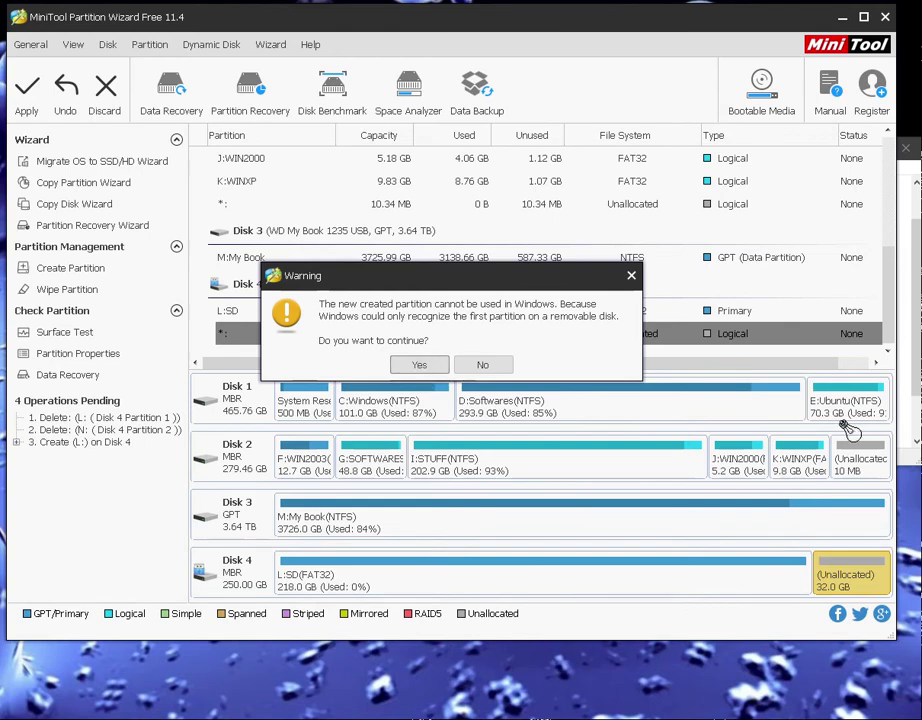
Switch to Notepad and add the line "click yes" below "it to be unformatted", separated by a blank line
{"action": "left_click", "coordinate": [905, 425]}
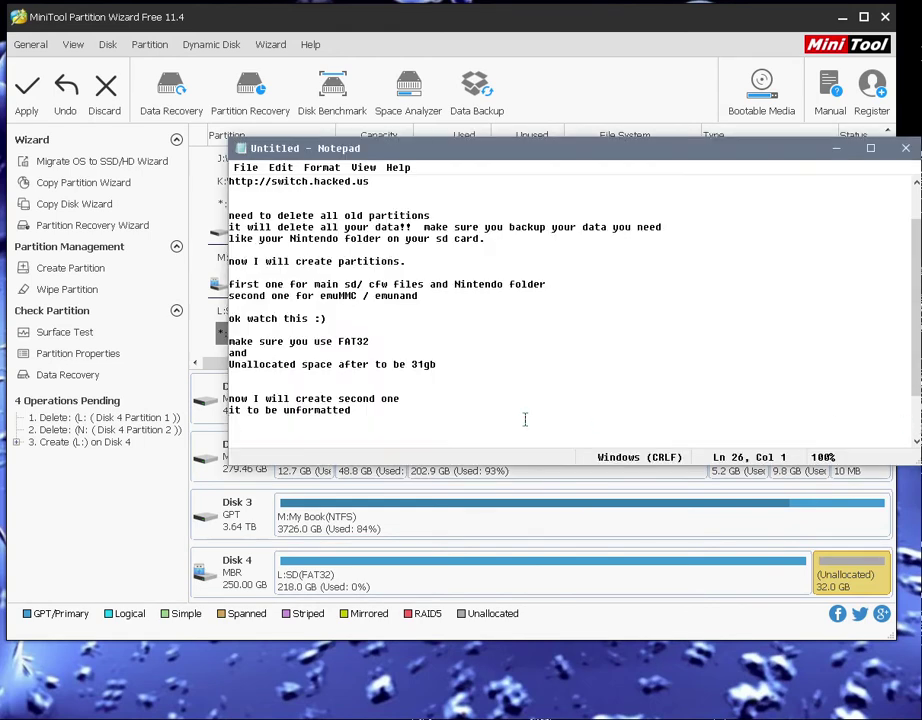
{"action": "key", "text": "Return"}
{"action": "type", "text": "pr"}
{"action": "key", "text": "BackSpace"}
{"action": "key", "text": "BackSpace"}
{"action": "type", "text": "click yes"}
{"action": "key", "text": "Return"}
{"action": "key", "text": "Return"}
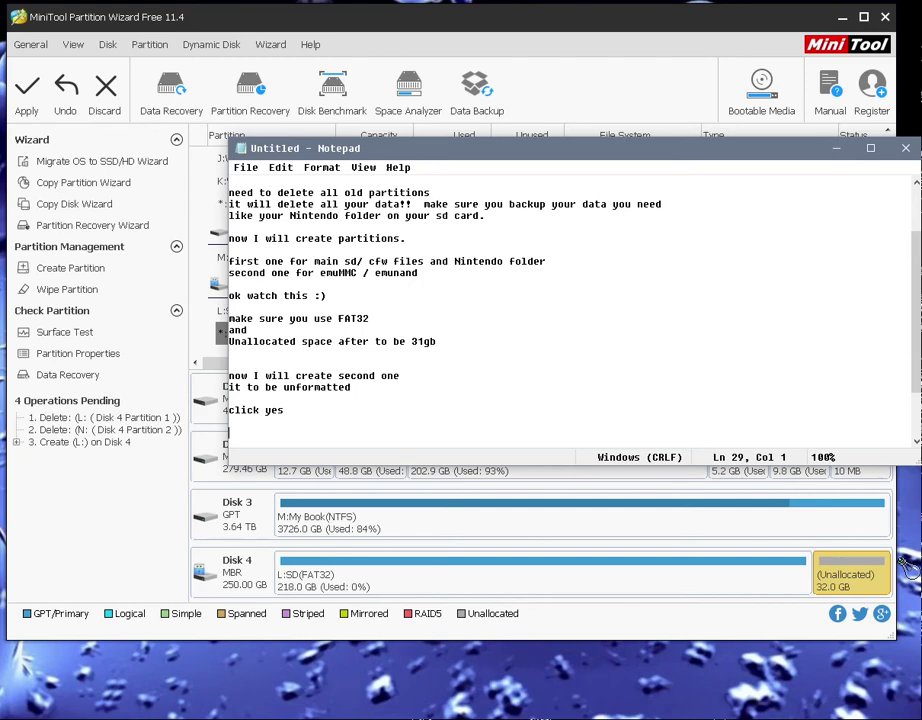
Switch to MiniTool Partition Wizard, accept the removable-disk warning, and create an Unformatted primary partition using the remaining 31.99 GB on Disk 4
{"action": "left_click", "coordinate": [875, 580]}
{"action": "left_click", "coordinate": [416, 366]}
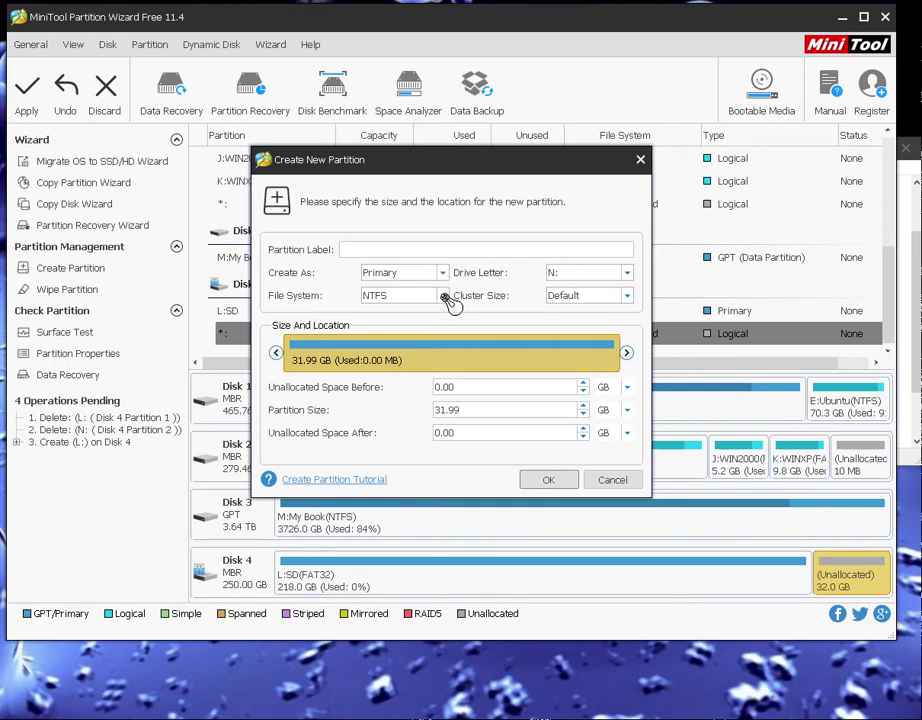
{"action": "left_click", "coordinate": [444, 297]}
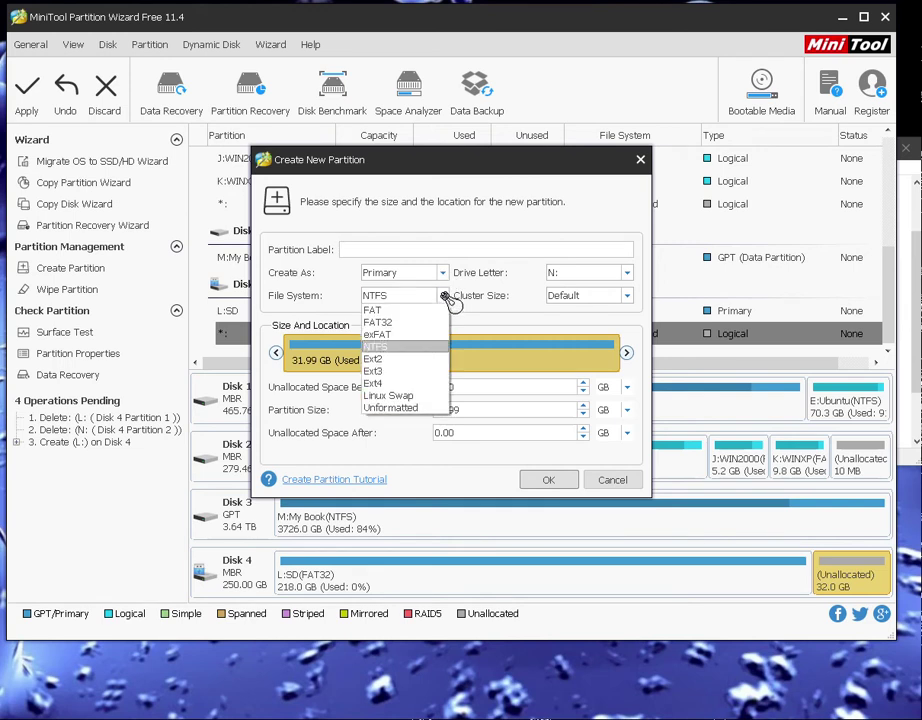
{"action": "left_click", "coordinate": [417, 410]}
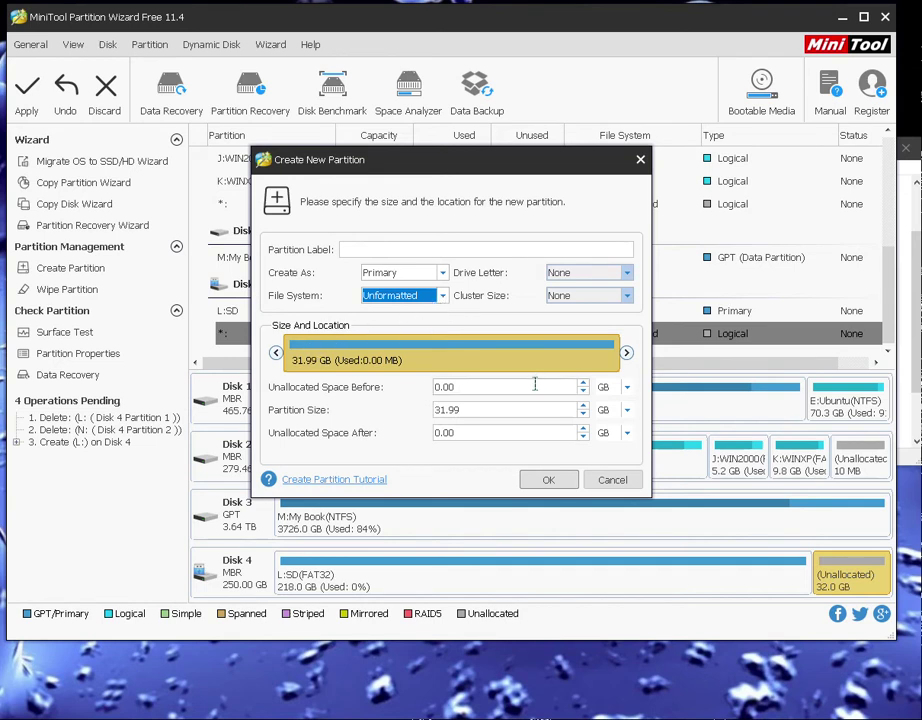
{"action": "left_click", "coordinate": [552, 482]}
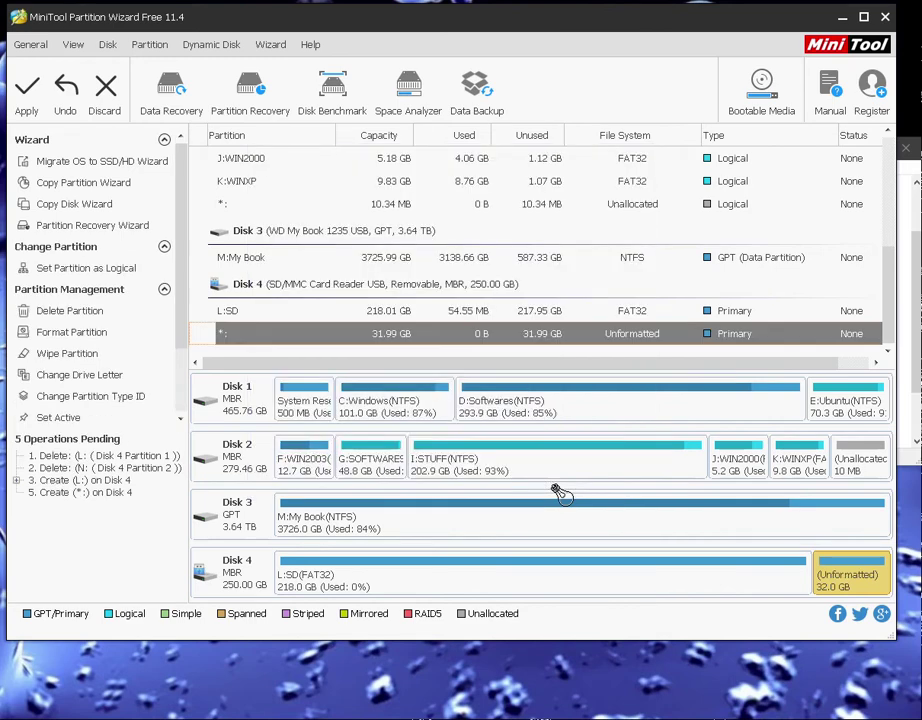
{"action": "left_click", "coordinate": [548, 594]}
{"action": "left_click", "coordinate": [860, 578]}
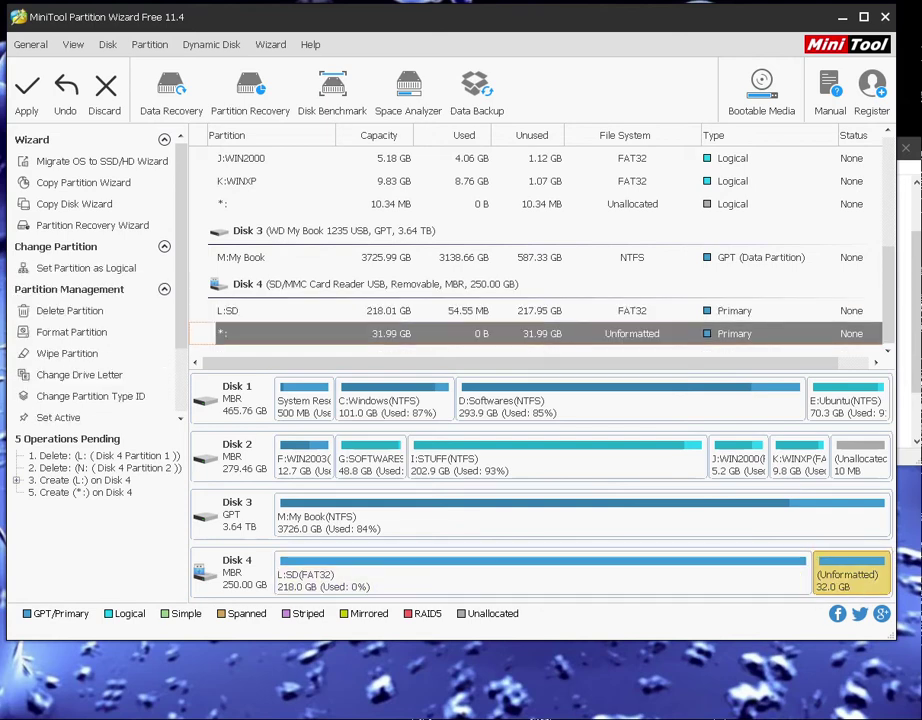
Switch to Notepad and add the line "then the sd card is almost done." below "click yes", leaving blank lines between
{"action": "left_click", "coordinate": [905, 427]}
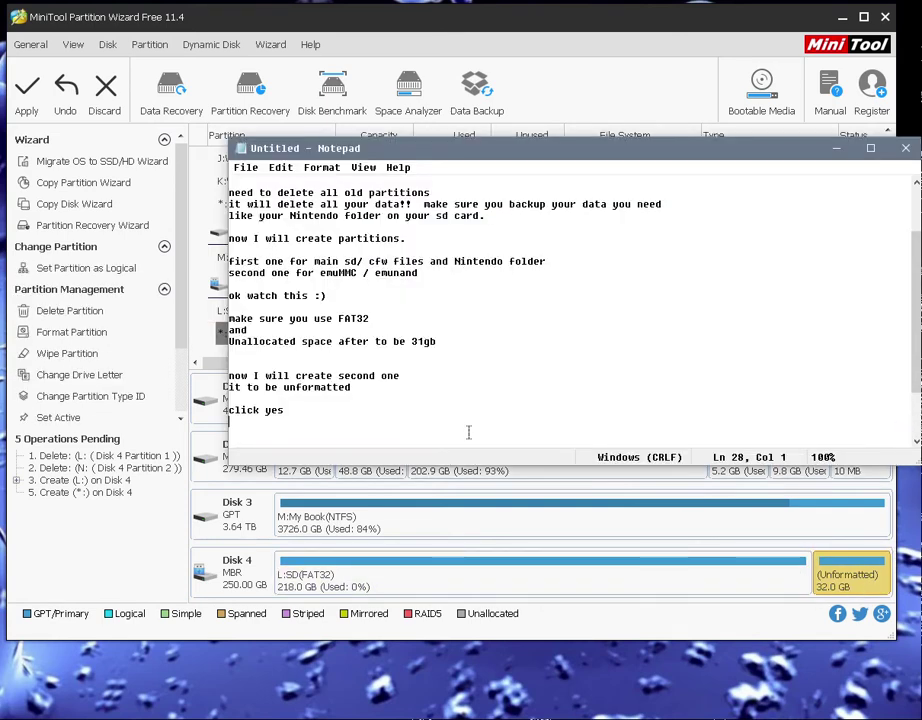
{"action": "left_click", "coordinate": [364, 432]}
{"action": "key", "text": "Return"}
{"action": "key", "text": "Return"}
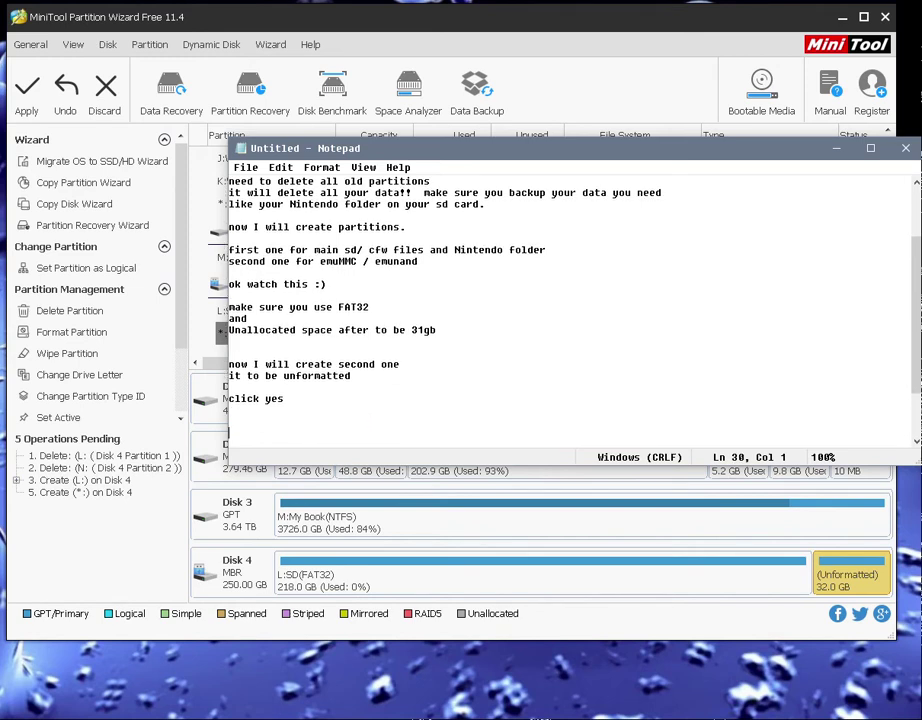
{"action": "type", "text": "then "}
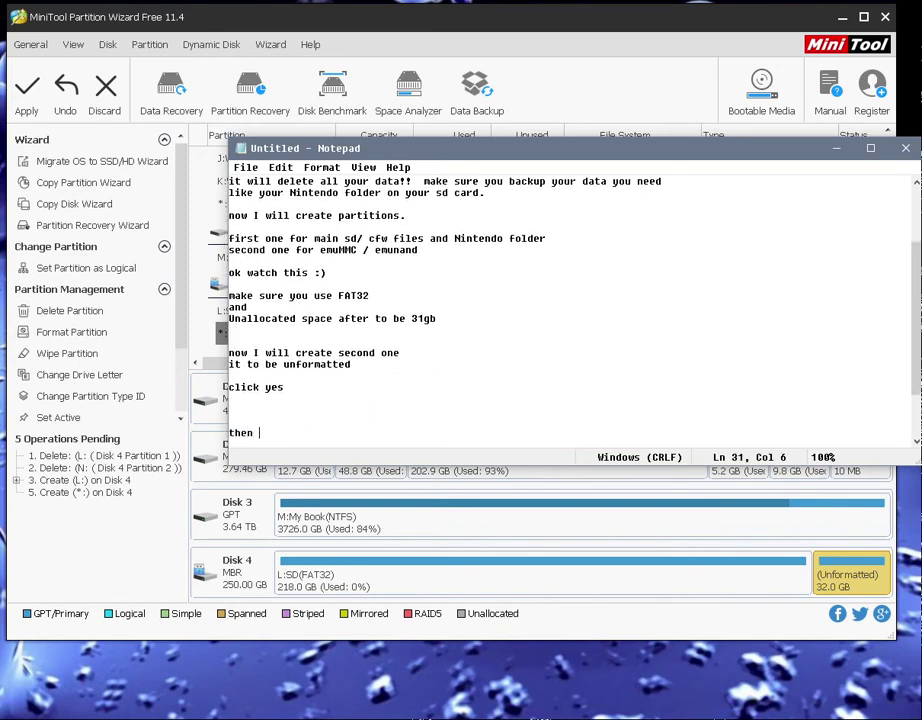
{"action": "type", "text": "the sd card is almost done."}
Add the line "I need to click Apply in top and left corner to process the partitioning the sd card." after a blank line
{"action": "key", "text": "Return"}
{"action": "key", "text": "Return"}
{"action": "type", "text": "we"}
{"action": "key", "text": "BackSpace"}
{"action": "key", "text": "BackSpace"}
{"action": "type", "text": "I need to"}
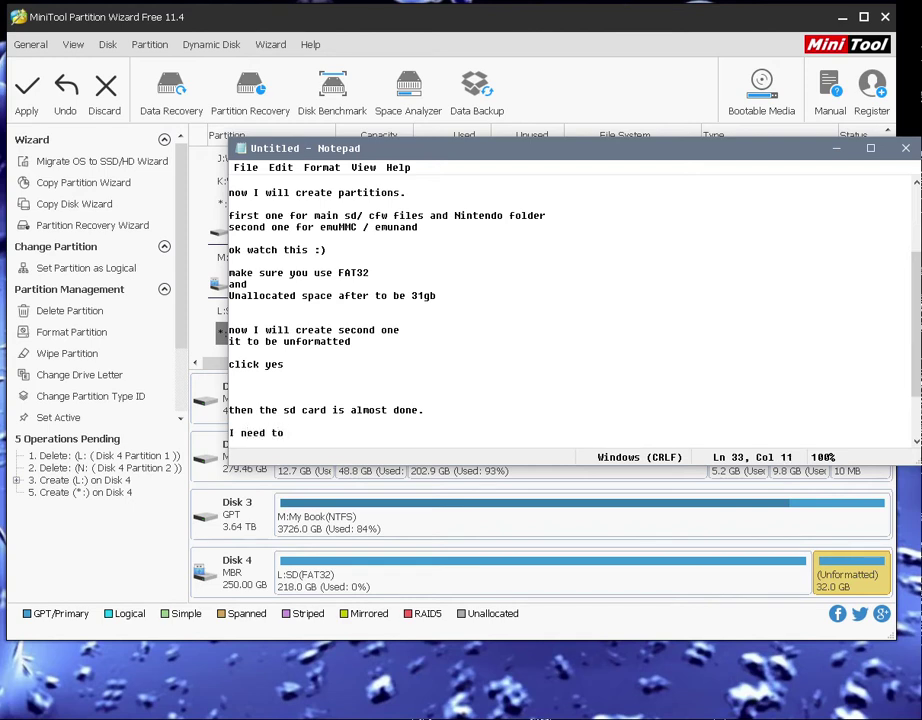
{"action": "type", "text": " click Apply?"}
{"action": "key", "text": "BackSpace"}
{"action": "type", "text": "in top "}
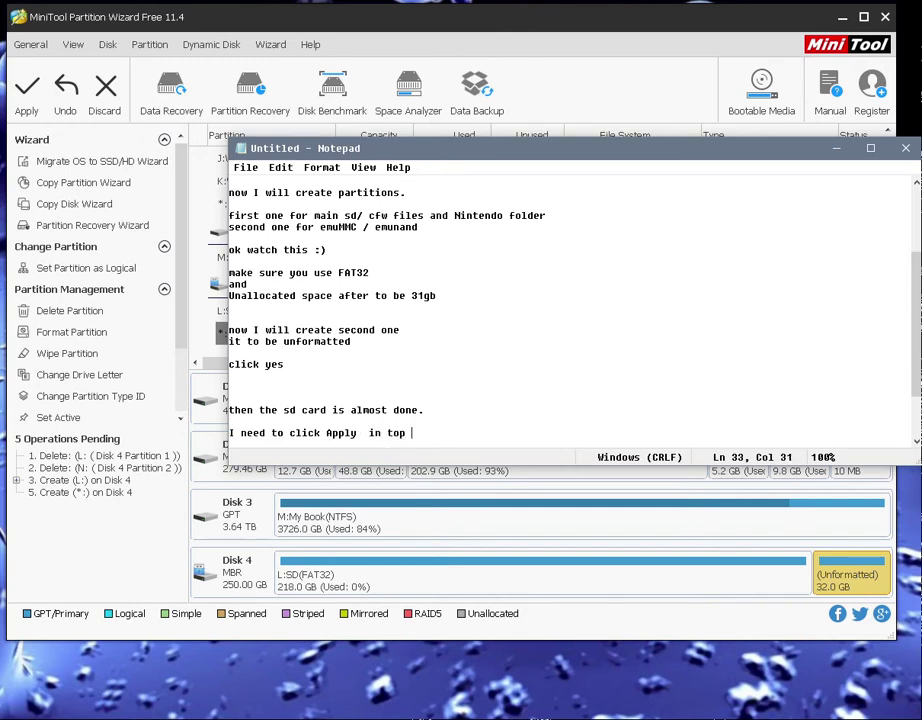
{"action": "type", "text": "and left v"}
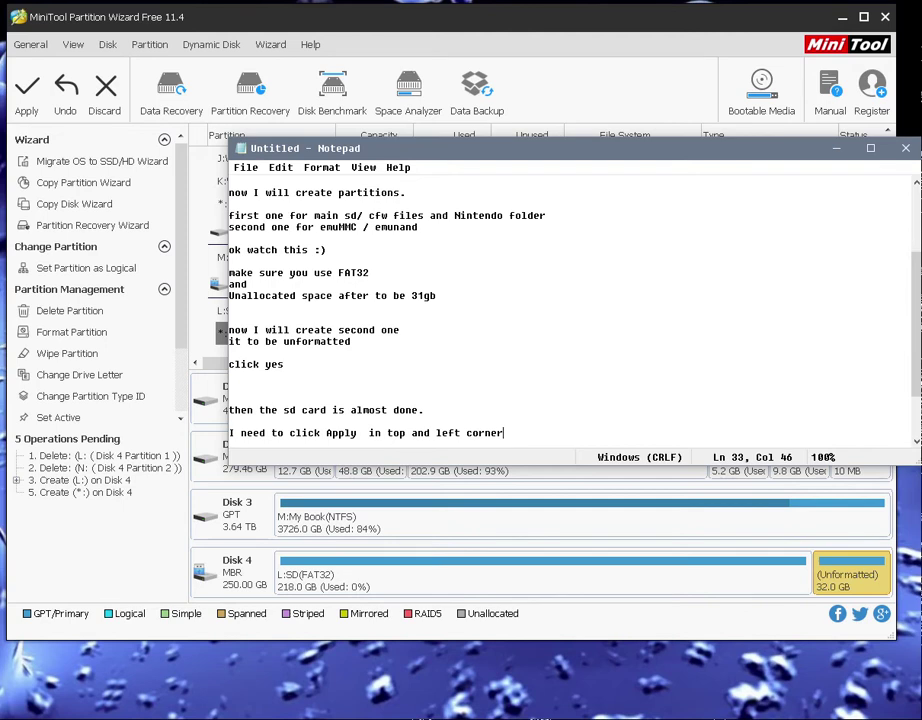
{"action": "type", "text": "o process the "}
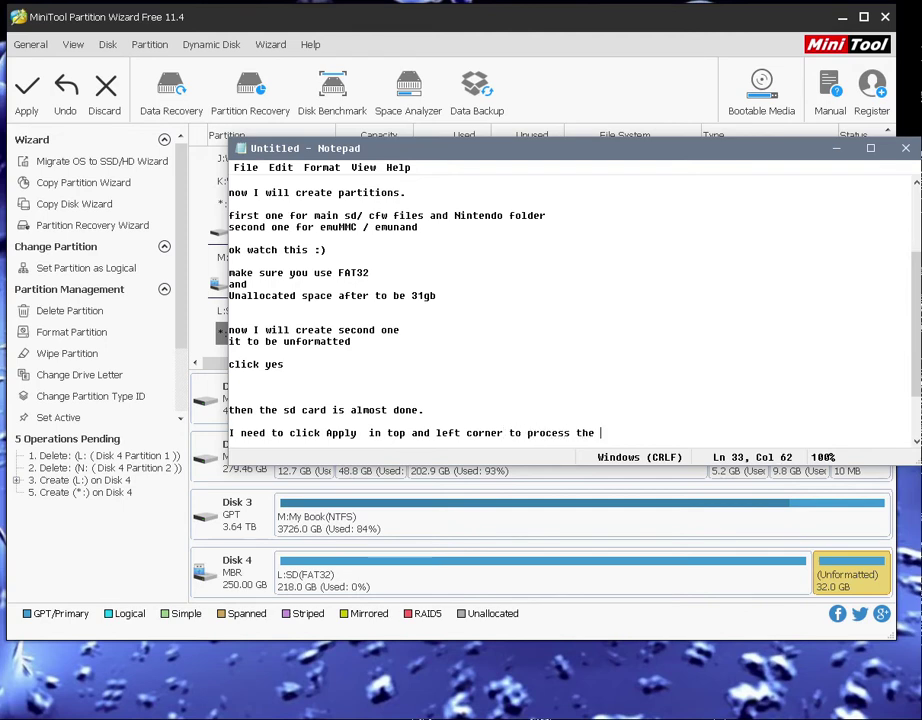
{"action": "type", "text": "partiti"}
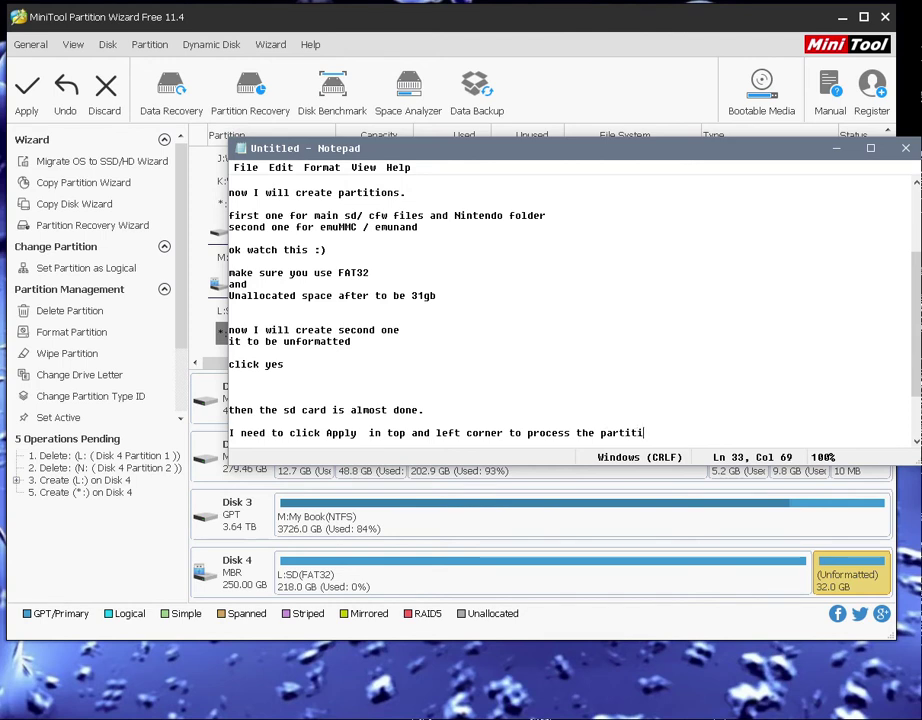
{"action": "type", "text": "oning the sd card."}
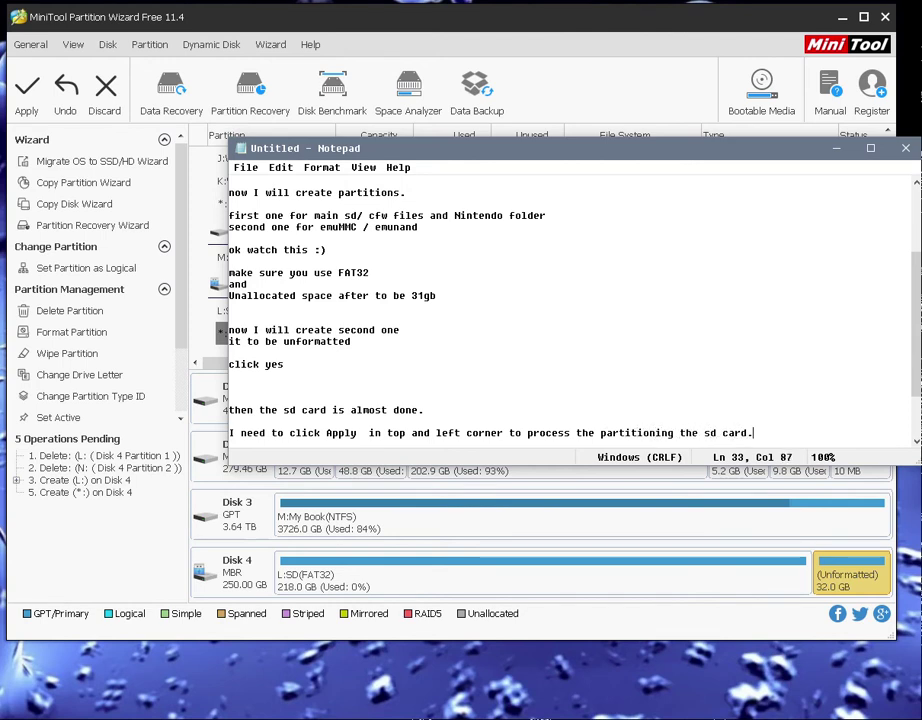
{"action": "key", "text": "Return"}
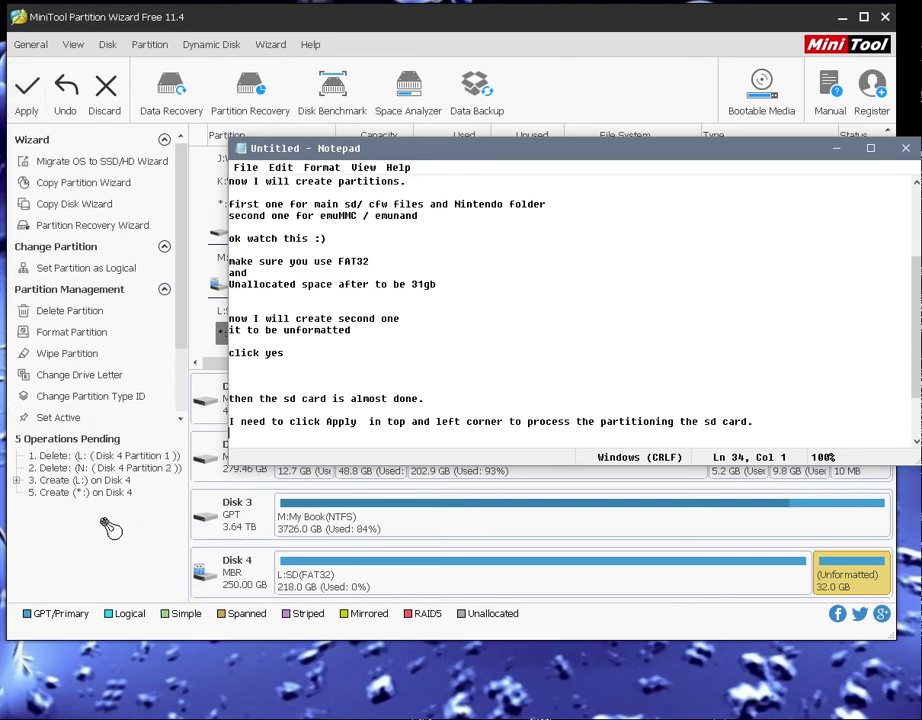
Switch to MiniTool Partition Wizard, apply all pending partition operations on Disk 4, and close the completion notice
{"action": "left_click", "coordinate": [31, 92]}
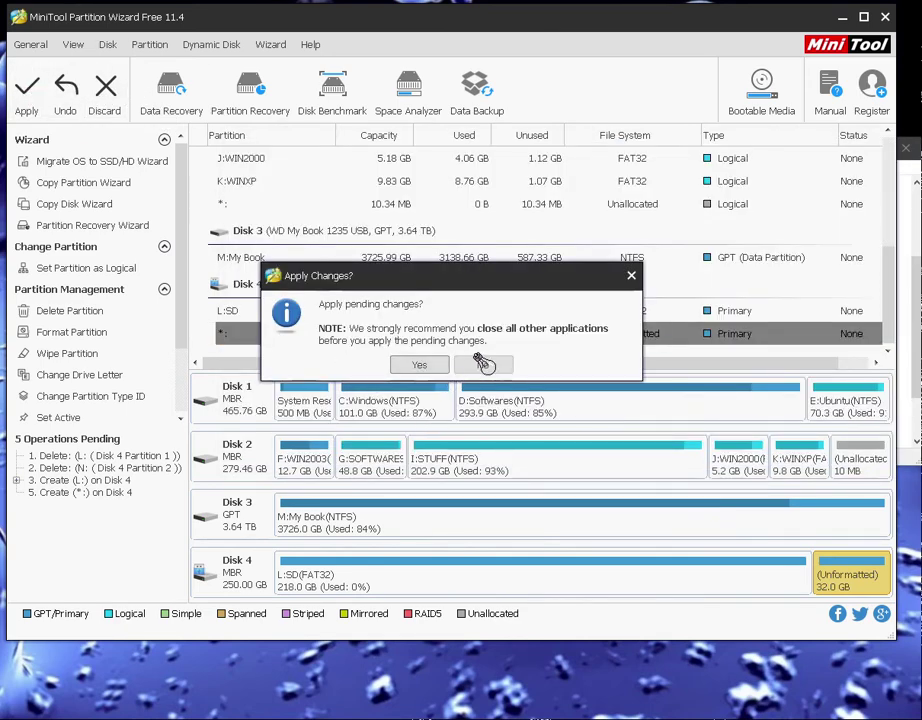
{"action": "left_click", "coordinate": [421, 367]}
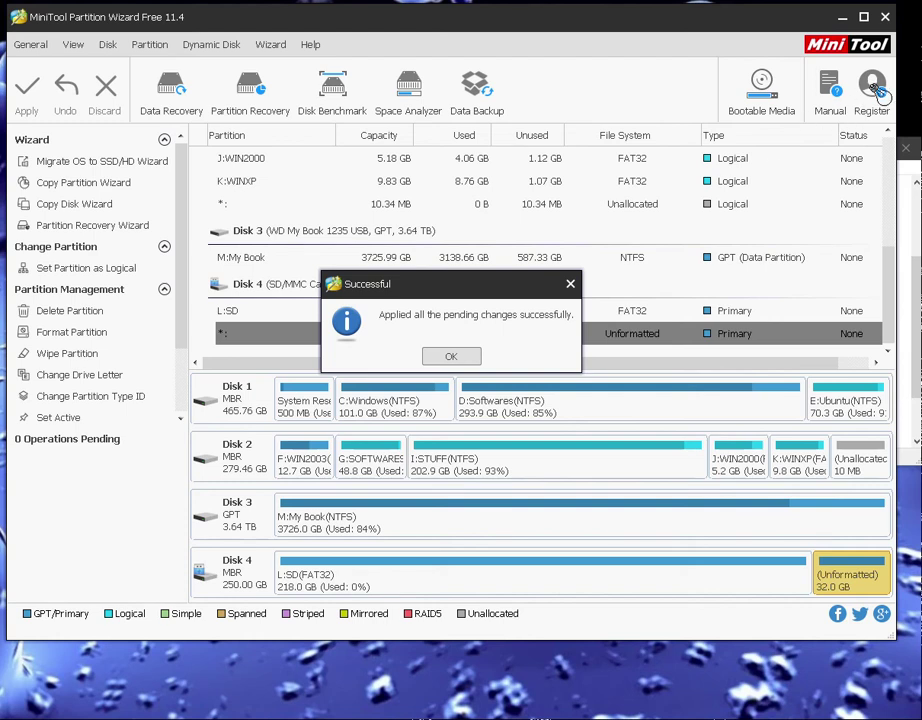
{"action": "left_click", "coordinate": [455, 357]}
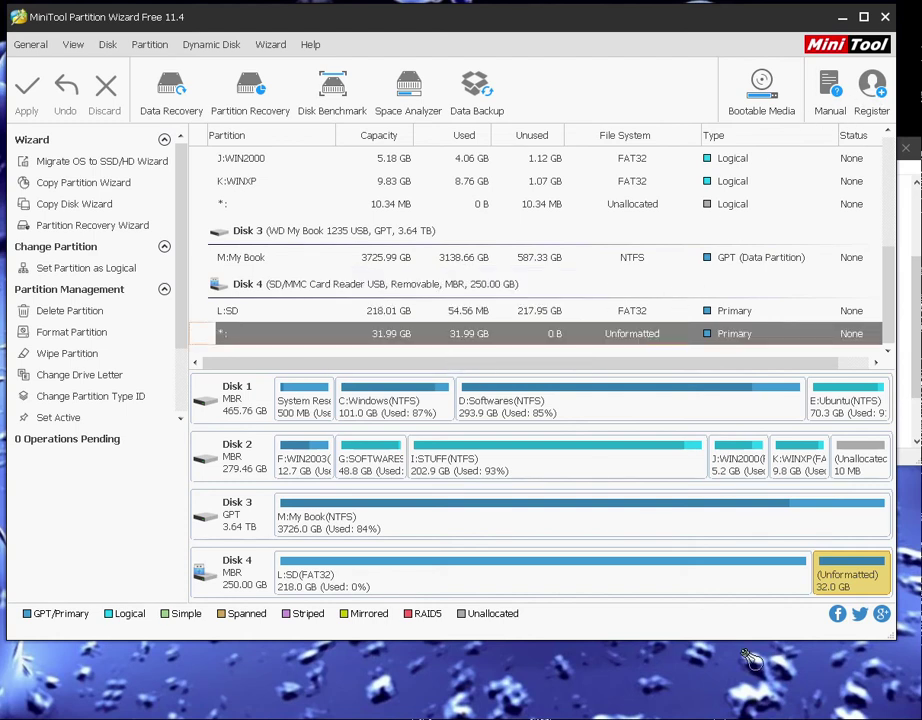
Switch to Notepad and add "It is all ready to be put in your switch for hekate to make your emummc/emunand :)" after three blank lines
{"action": "left_click", "coordinate": [907, 435]}
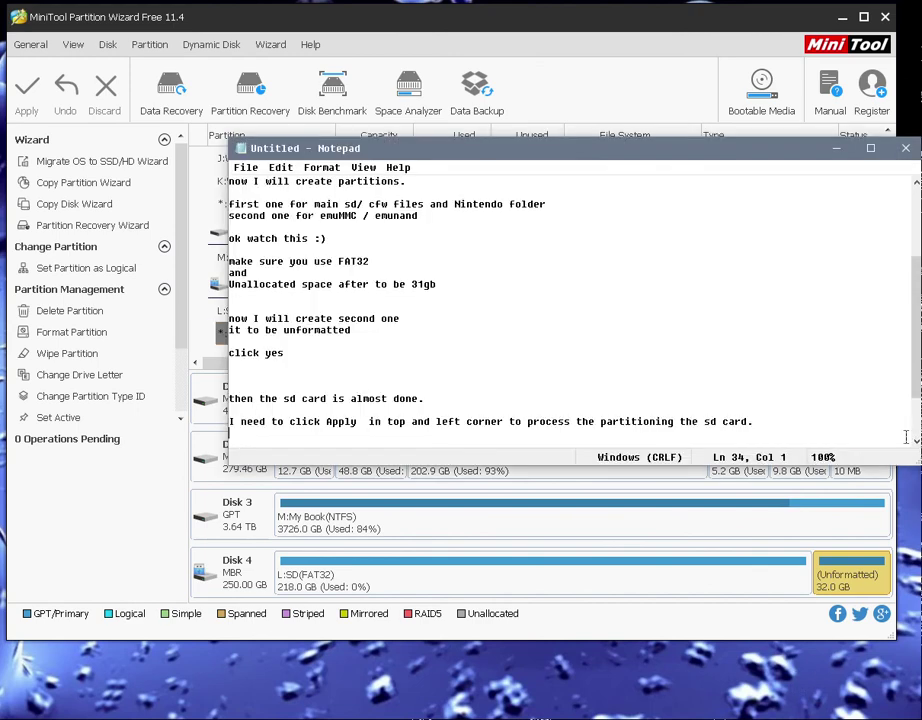
{"action": "left_click", "coordinate": [775, 418]}
{"action": "key", "text": "Return"}
{"action": "key", "text": "Return"}
{"action": "key", "text": "Return"}
{"action": "key", "text": "Return"}
{"action": "key", "text": "Return"}
{"action": "key", "text": "BackSpace"}
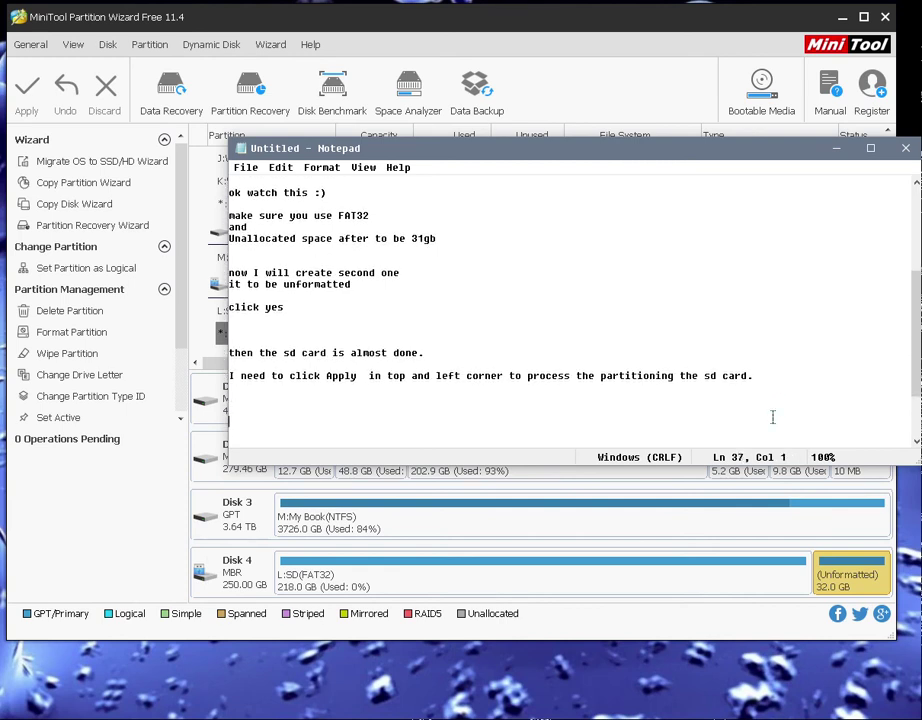
{"action": "type", "text": "It is all ready top"}
{"action": "key", "text": "BackSpace"}
{"action": "key", "text": "BackSpace"}
{"action": "type", "text": "be put in y"}
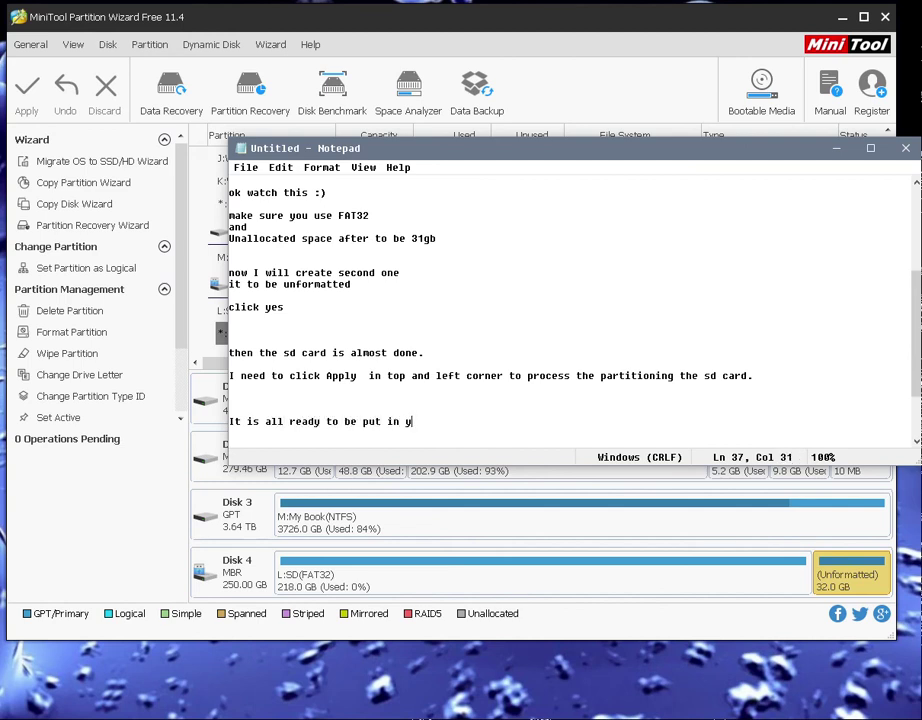
{"action": "type", "text": "our switch for hekate t"}
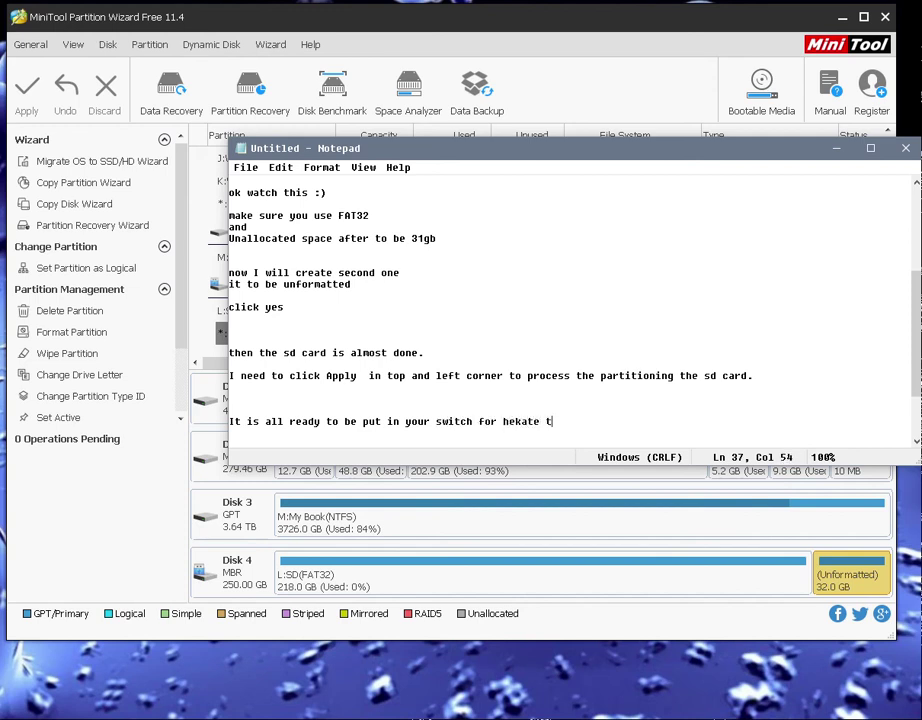
{"action": "type", "text": "o make your emummc"}
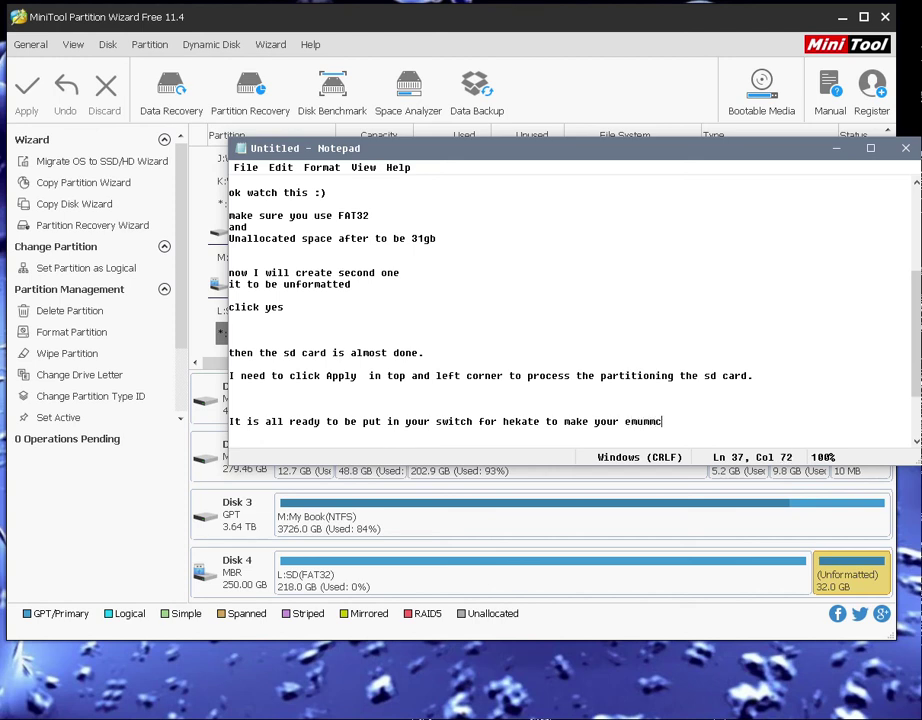
{"action": "type", "text": "/emunand :)"}
Add the closing line "Thank you for watching" and sign it with the author's name, leaving blank lines between them
{"action": "key", "text": "Return"}
{"action": "key", "text": "Return"}
{"action": "key", "text": "Return"}
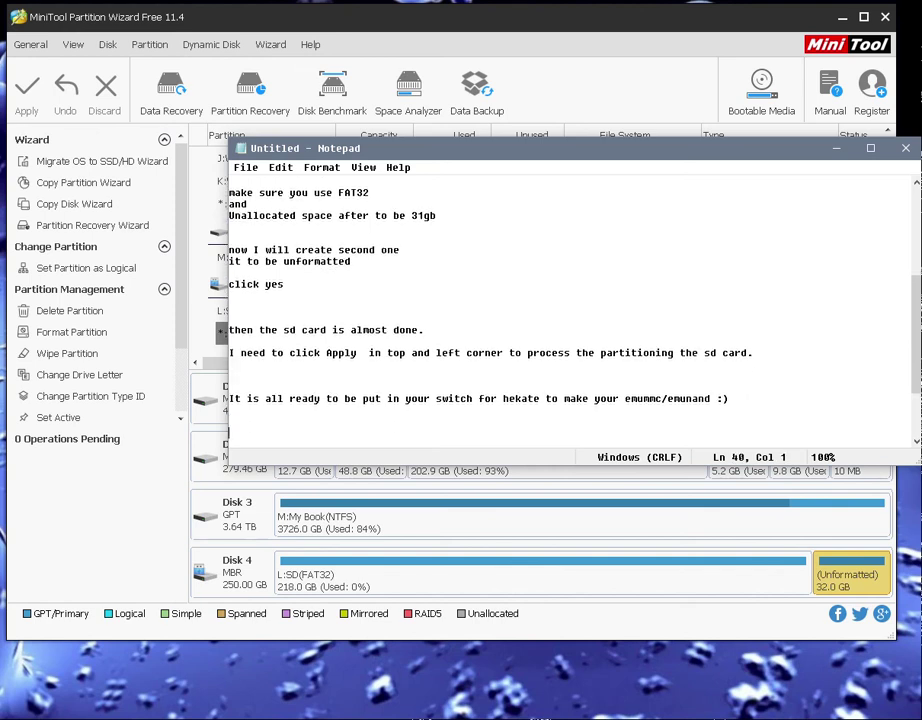
{"action": "type", "text": "Thank you for watching"}
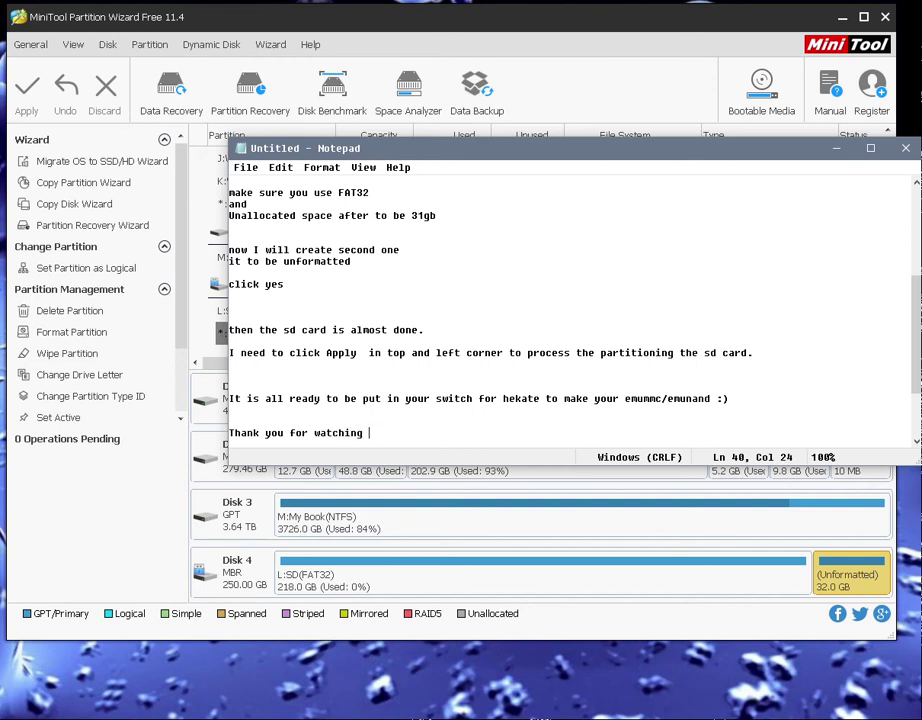
{"action": "key", "text": "Return"}
{"action": "key", "text": "Return"}
{"action": "type", "text": "ELY M."}
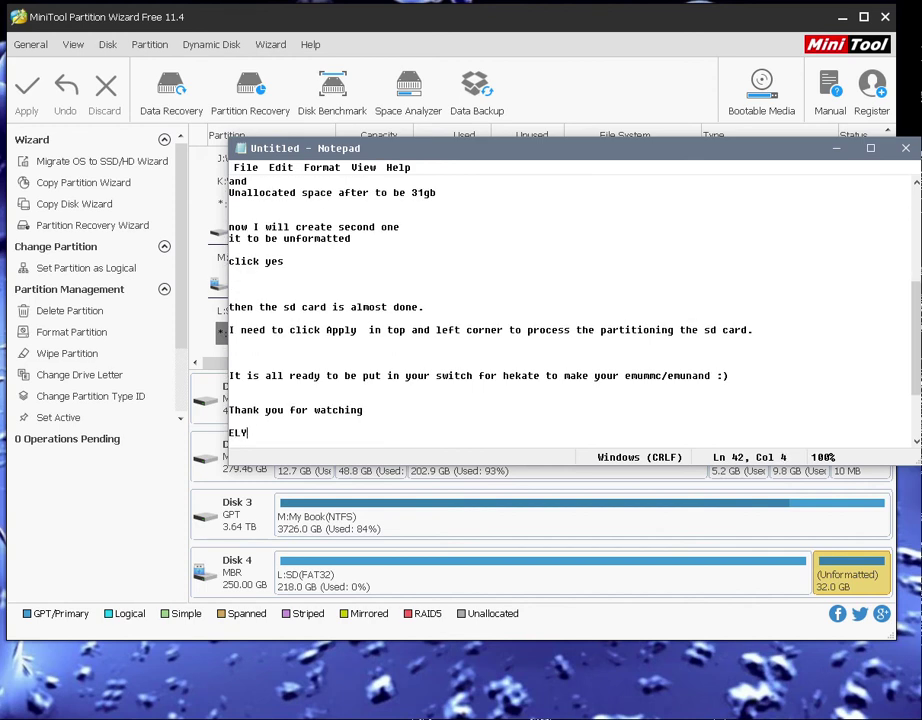
{"action": "key", "text": "Return"}
{"action": "key", "text": "Return"}
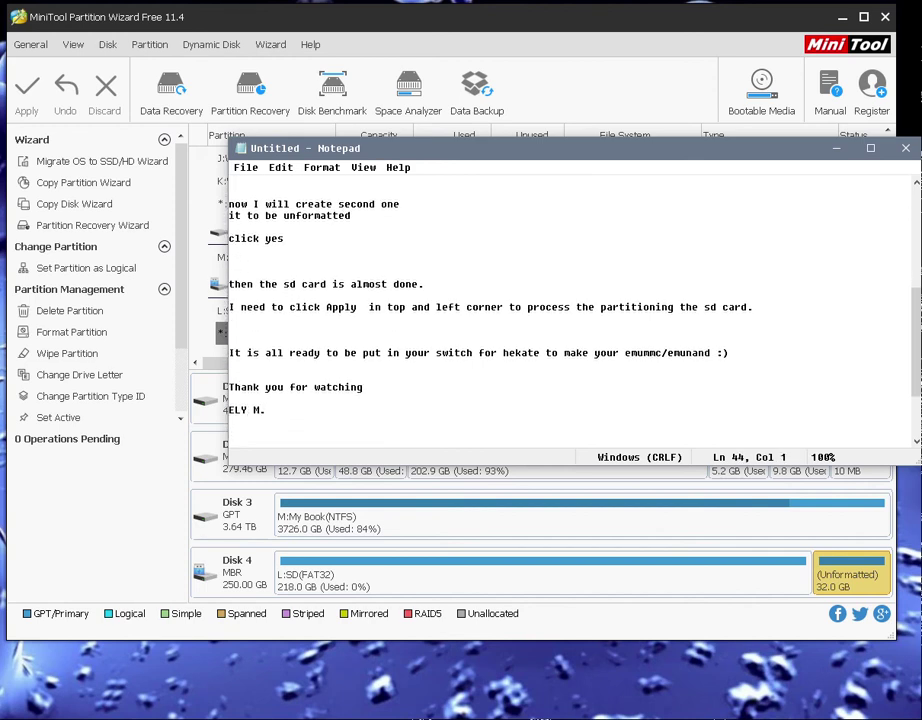